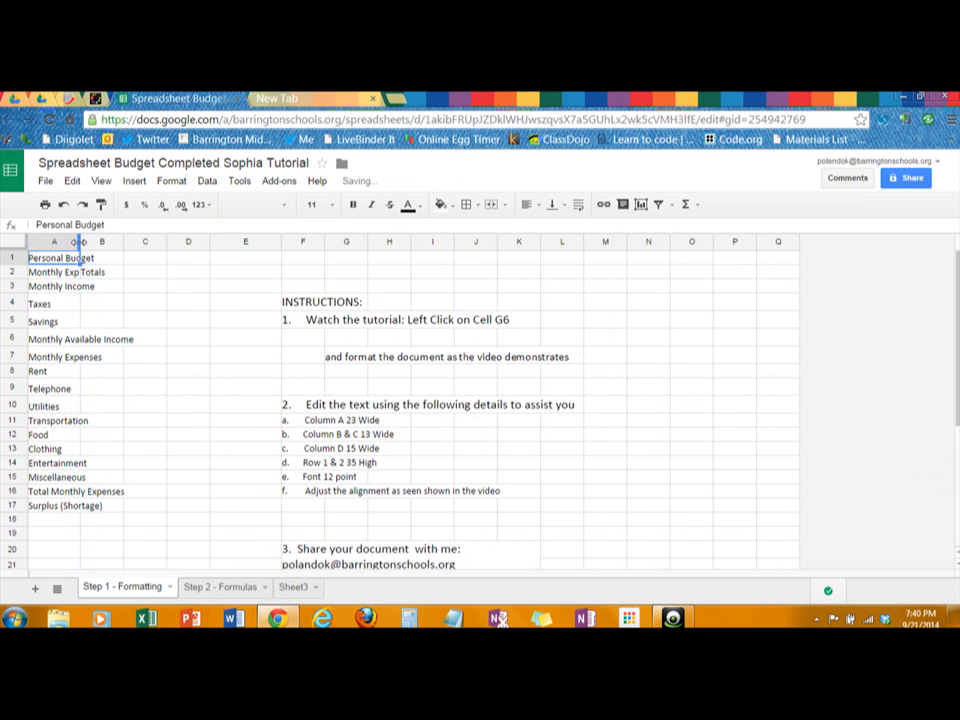
- Make row 1 slightly taller on the Step 1 - Formatting sheet
mouse_move(18, 265)
left_mouse_down()
mouse_move(24, 286)
mouse_move(21, 270)
left_mouse_up()
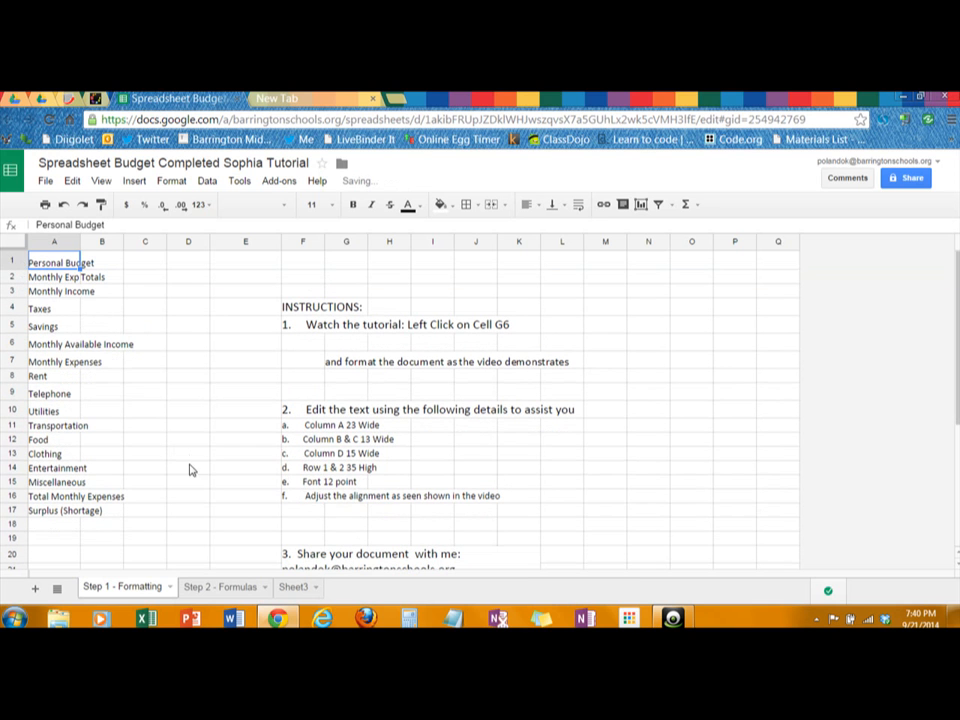
- Look at the last column of Sheet3 and add two new blank sheets to the workbook
left_click(296, 589)
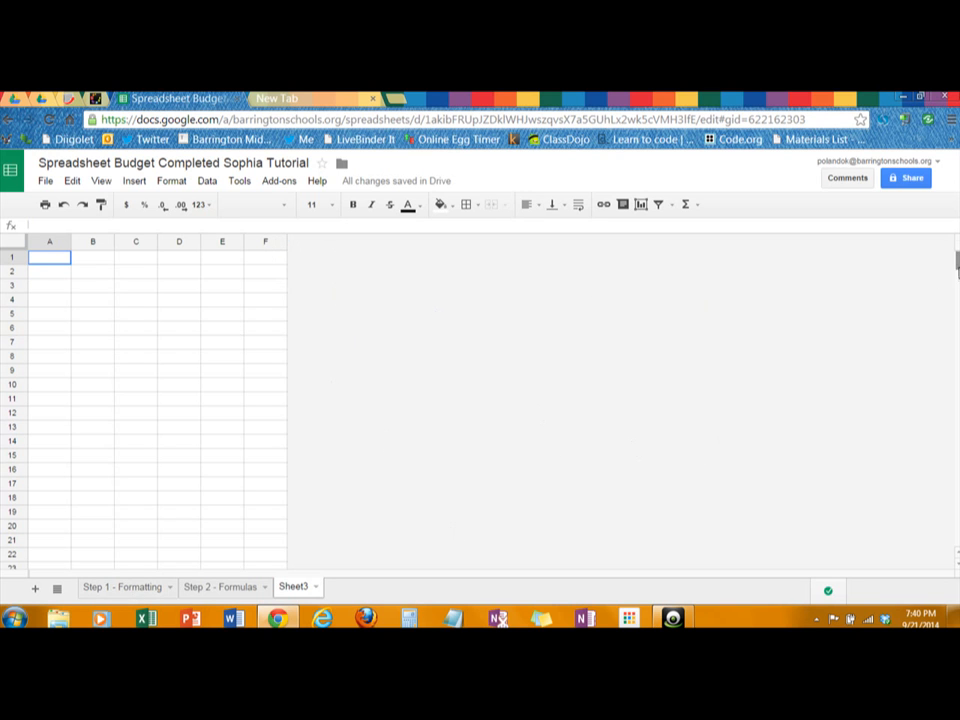
mouse_move(957, 260)
left_mouse_down()
mouse_move(957, 308)
mouse_move(957, 260)
left_mouse_up()
left_click(265, 243)
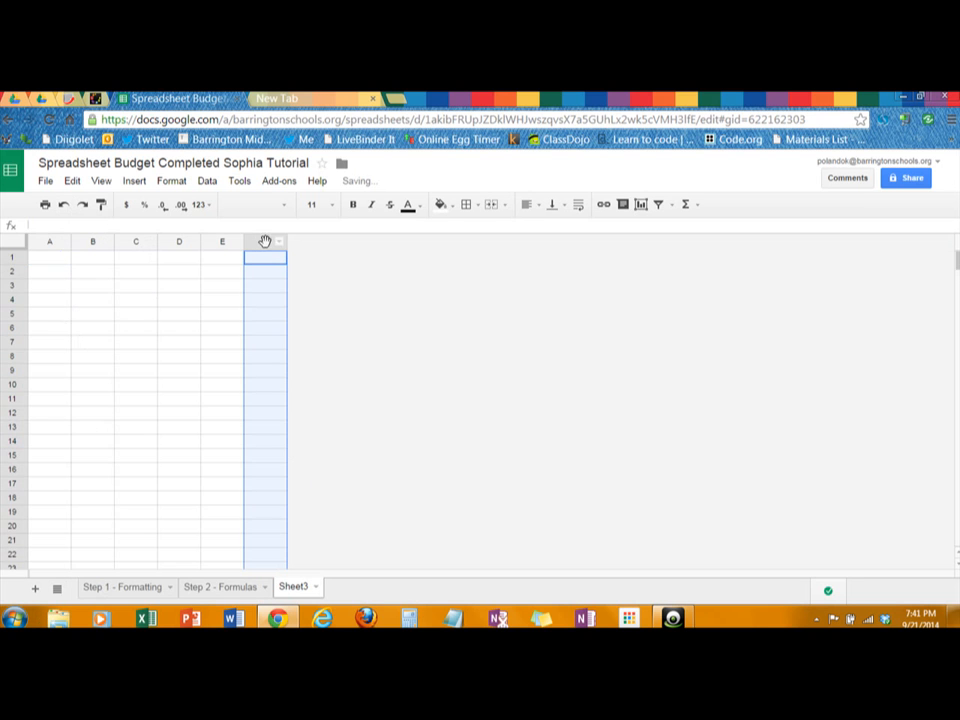
left_click(35, 589)
left_click(35, 589)
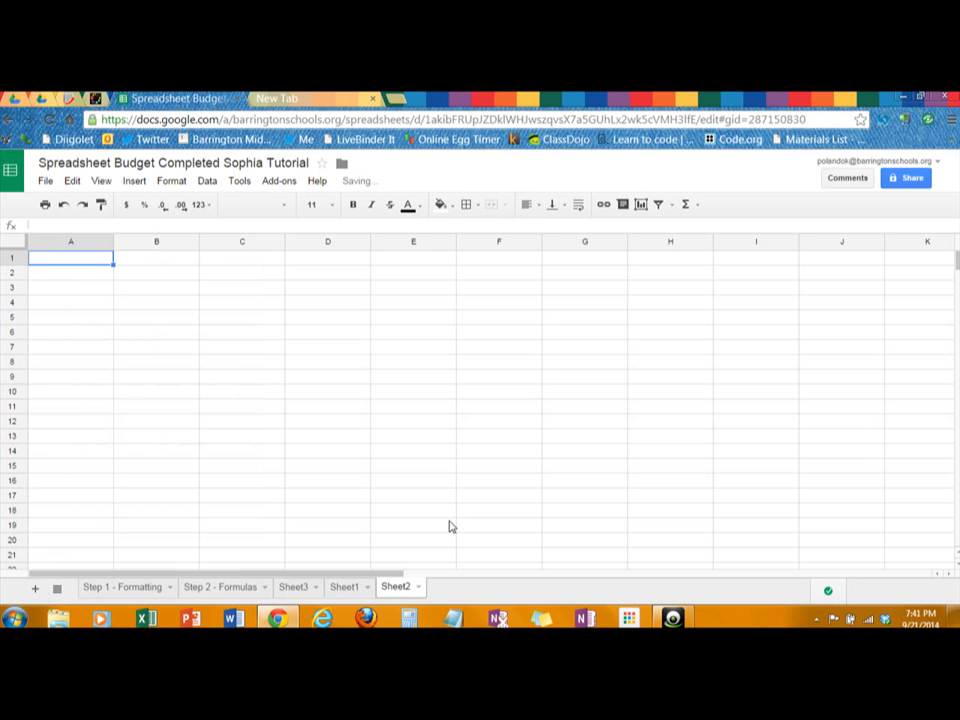
- Insert one column to the right of column F on Sheet3
left_click(309, 592)
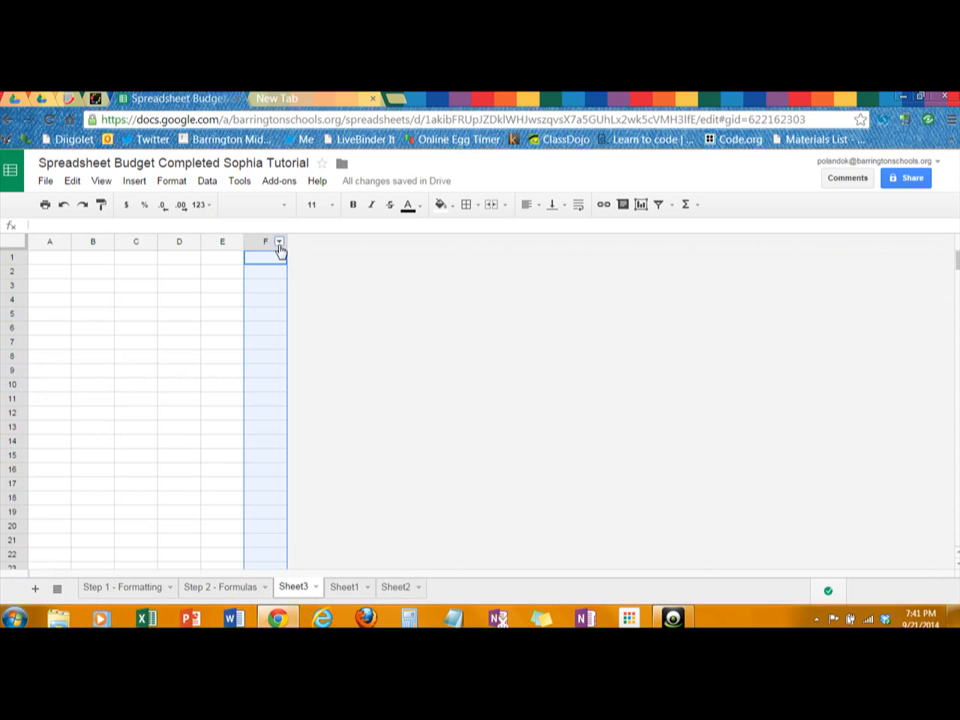
left_click(279, 242)
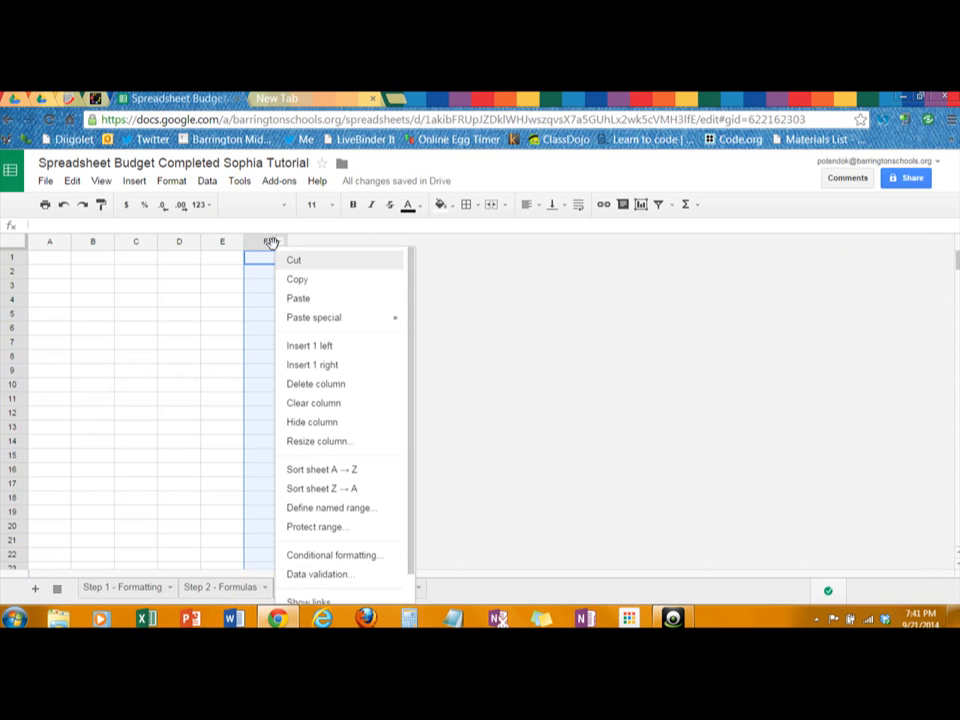
left_click(314, 365)
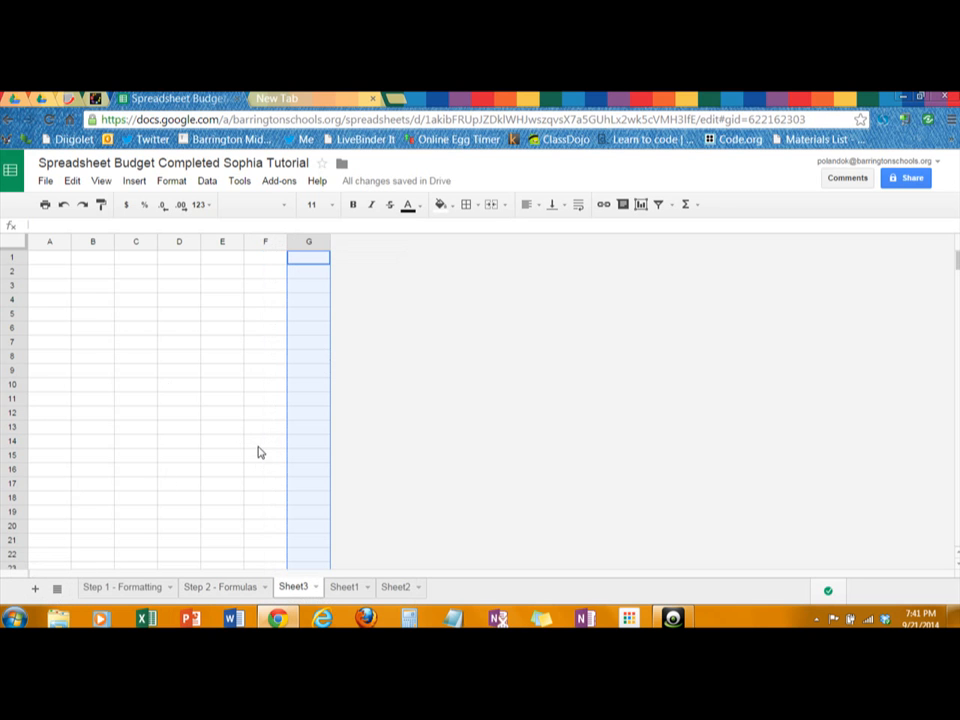
- Widen column A on the Step 1 - Formatting sheet to about 143 pixels, checking the column A width instruction
left_click(132, 587)
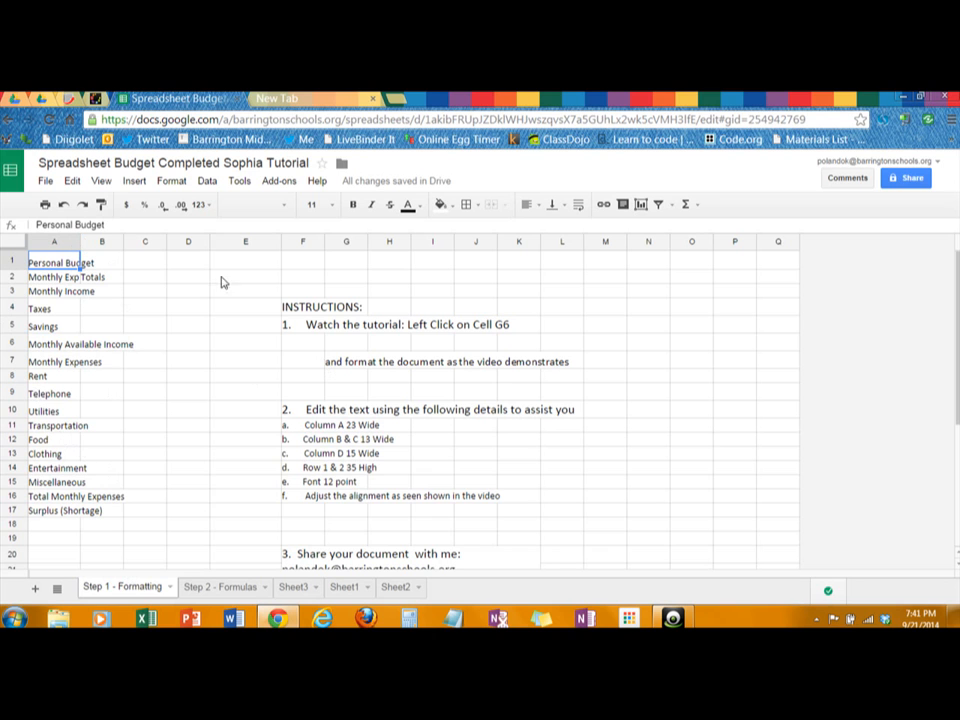
left_click(357, 430)
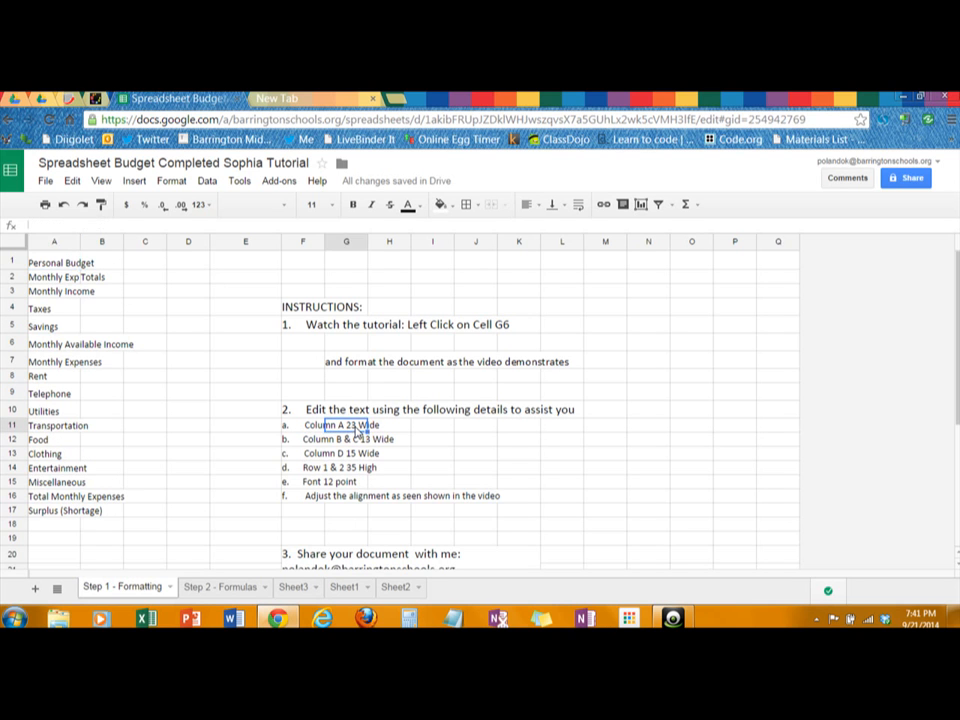
left_click(316, 425)
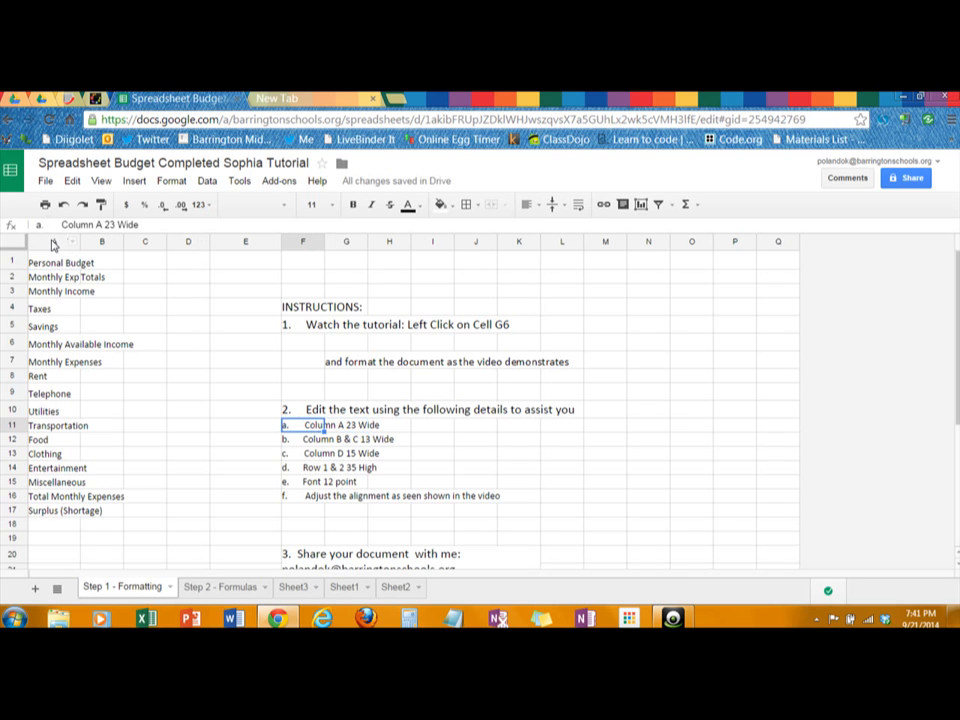
left_click_drag(82, 242, 127, 240)
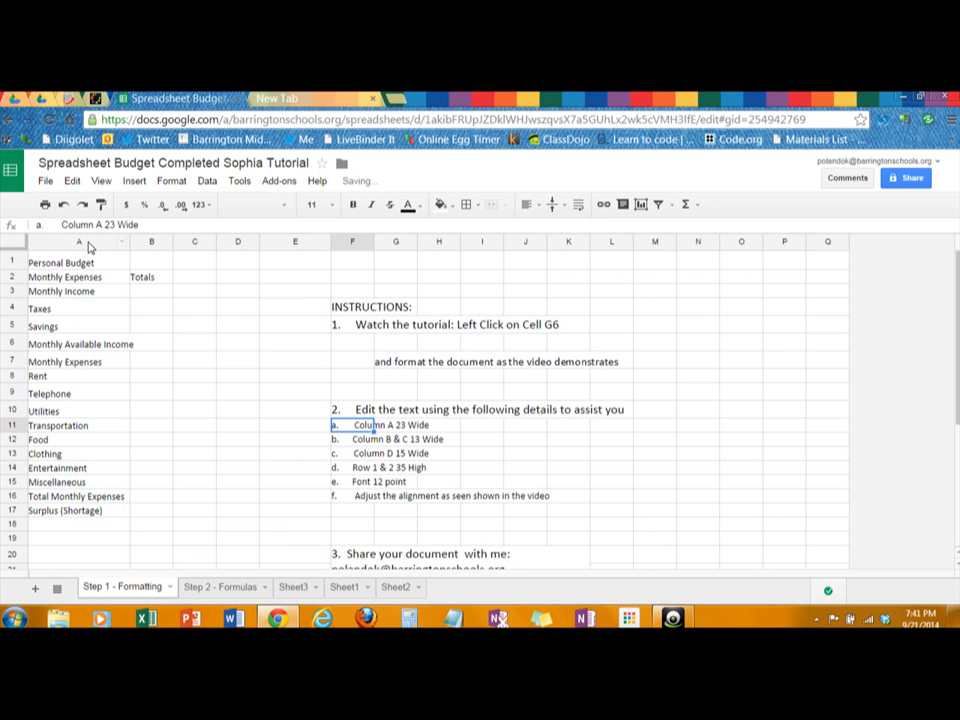
- Set the exact width of column A to 145 pixels
right_click(87, 241)
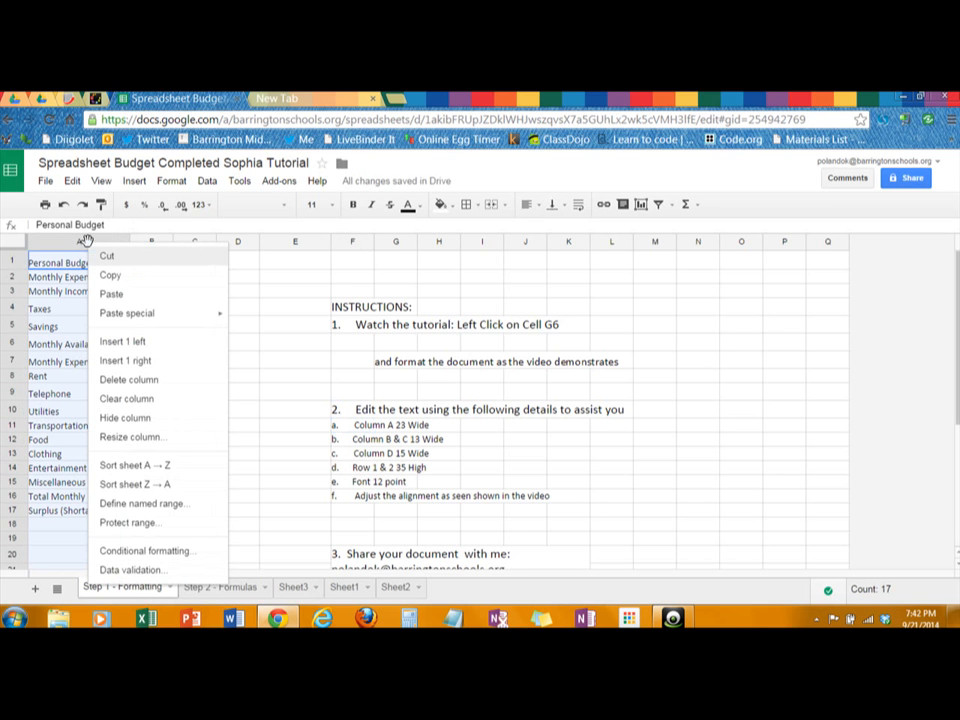
left_click(131, 440)
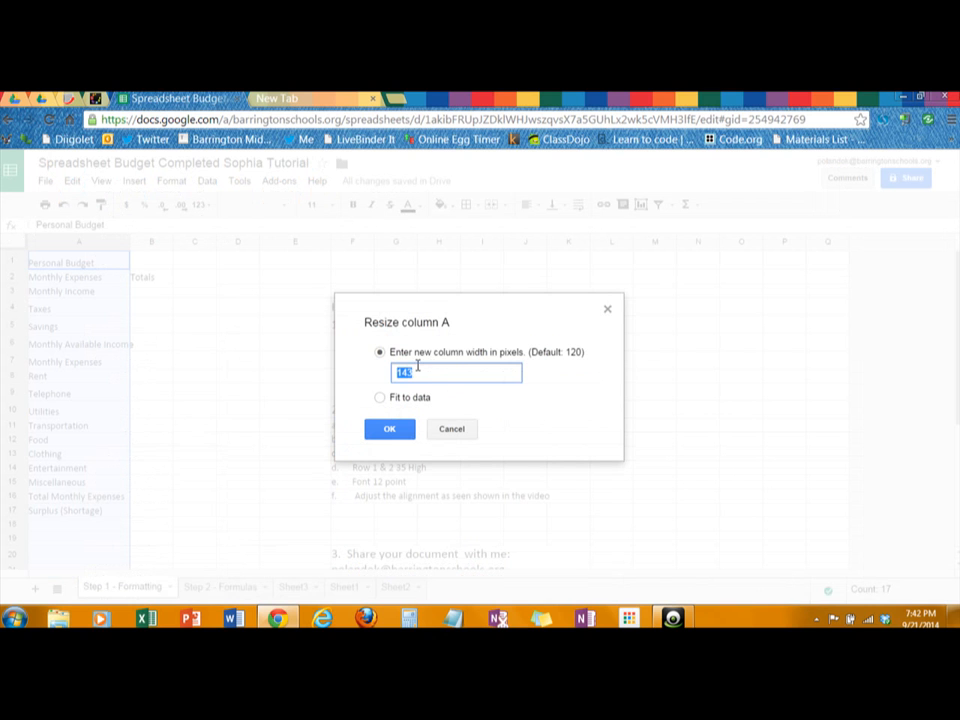
left_click(413, 372)
left_click(390, 429)
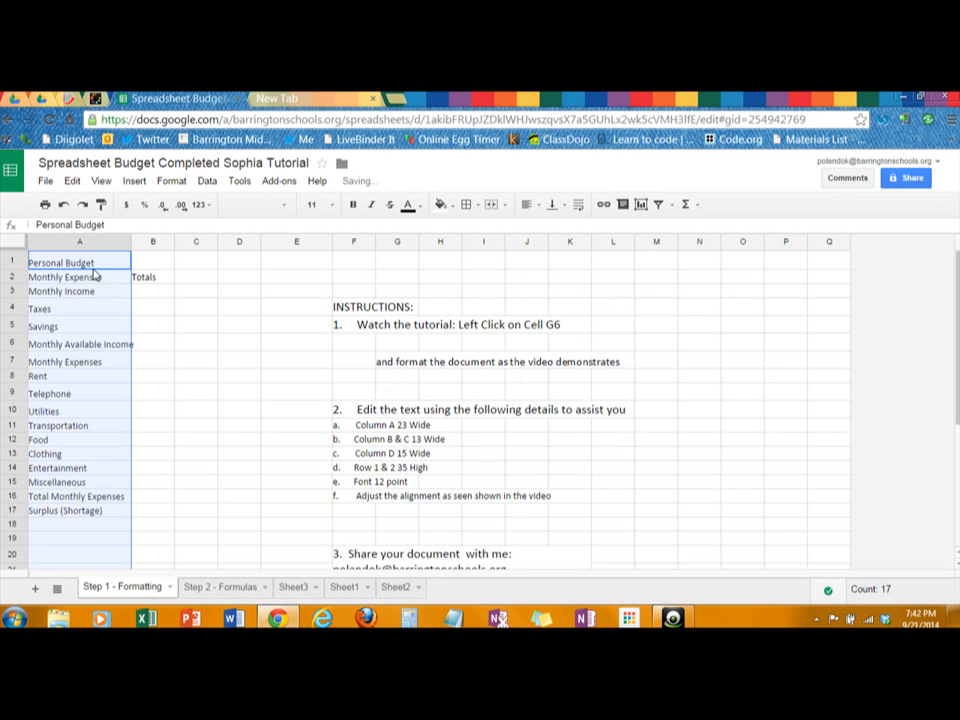
right_click(99, 241)
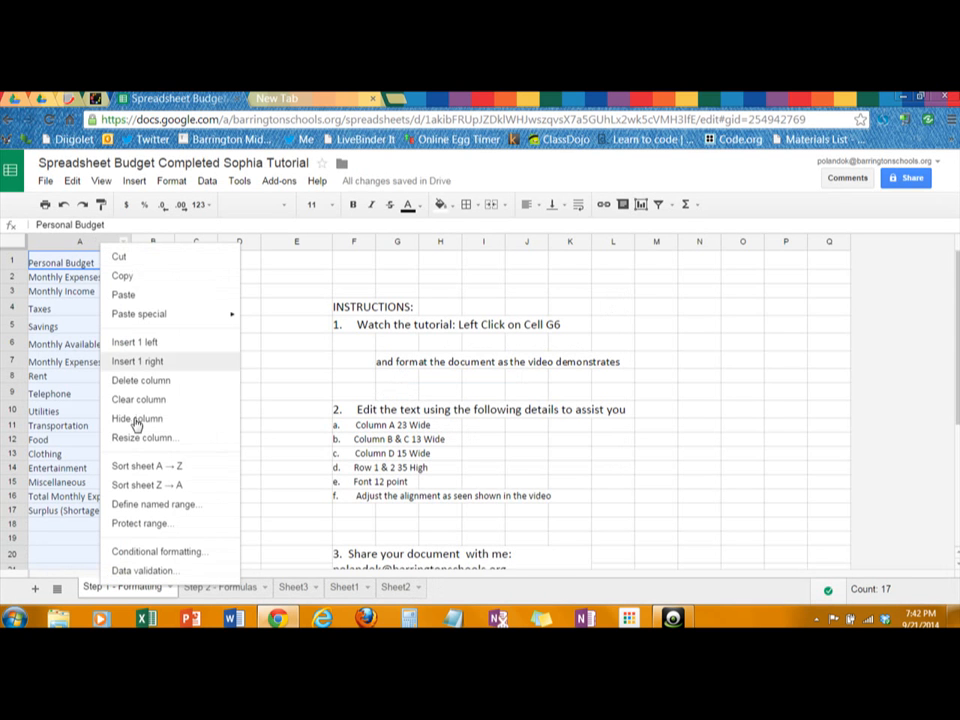
left_click(75, 241)
left_click(123, 245)
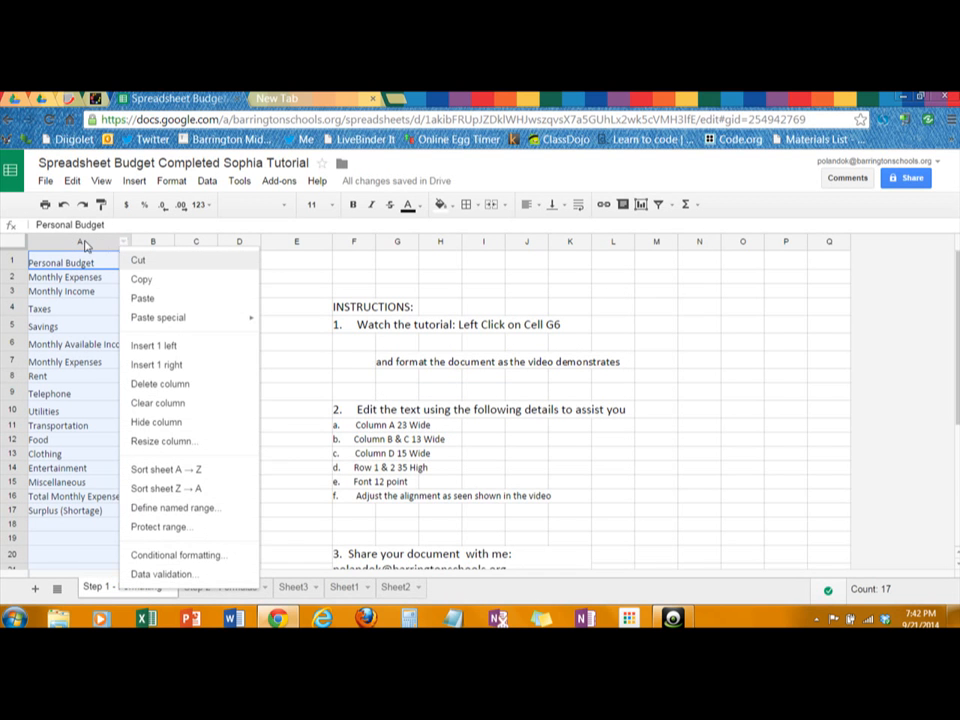
left_click(85, 246)
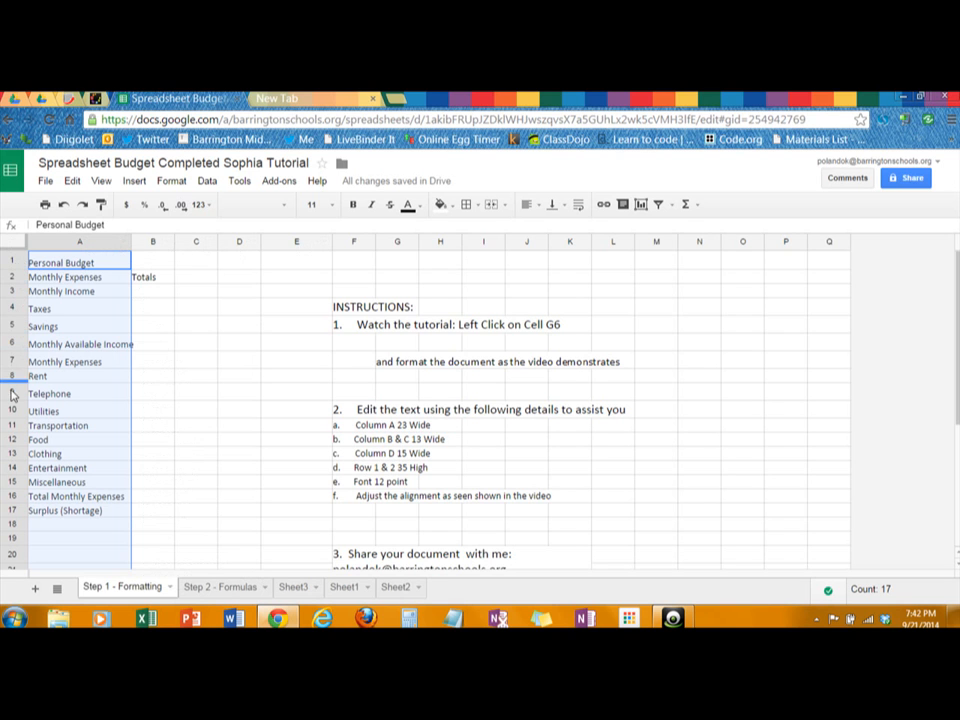
left_click(83, 264)
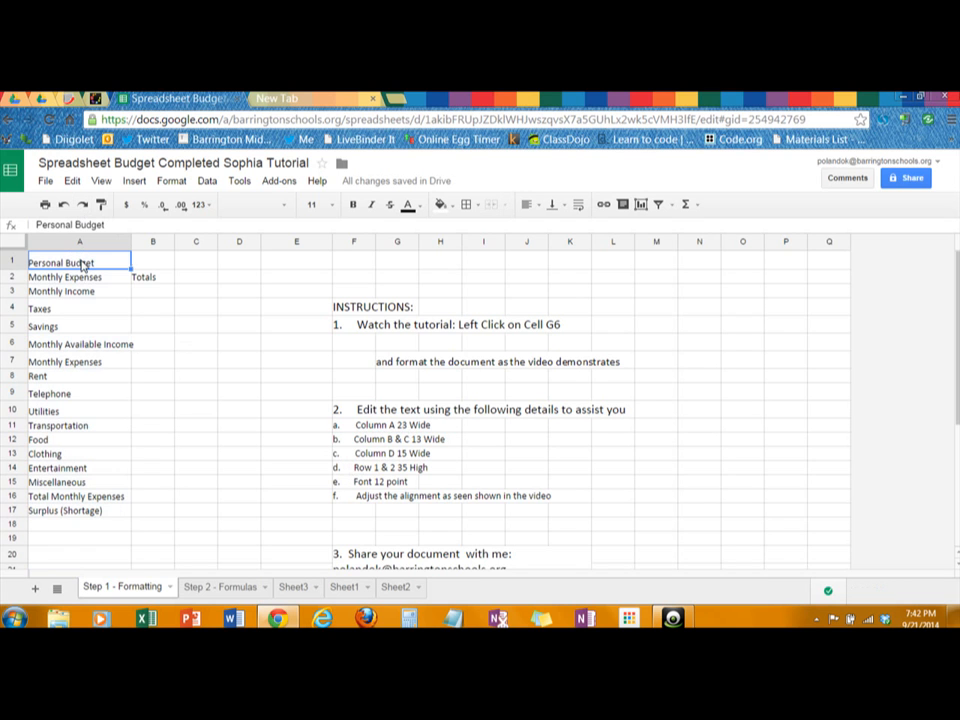
left_click(205, 392)
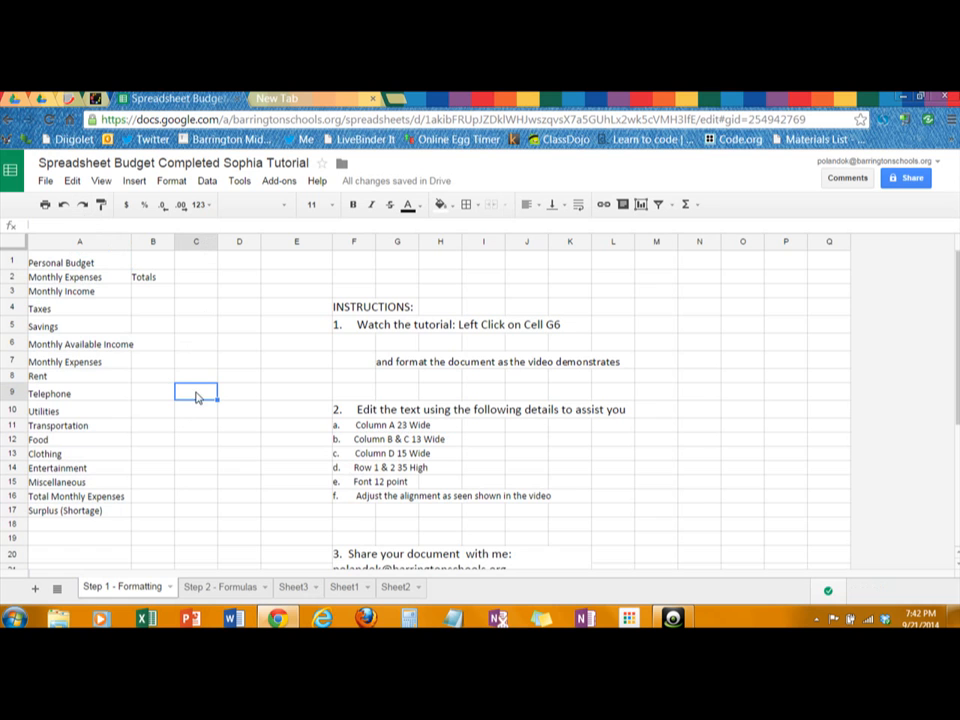
left_click(93, 263)
left_click(71, 241)
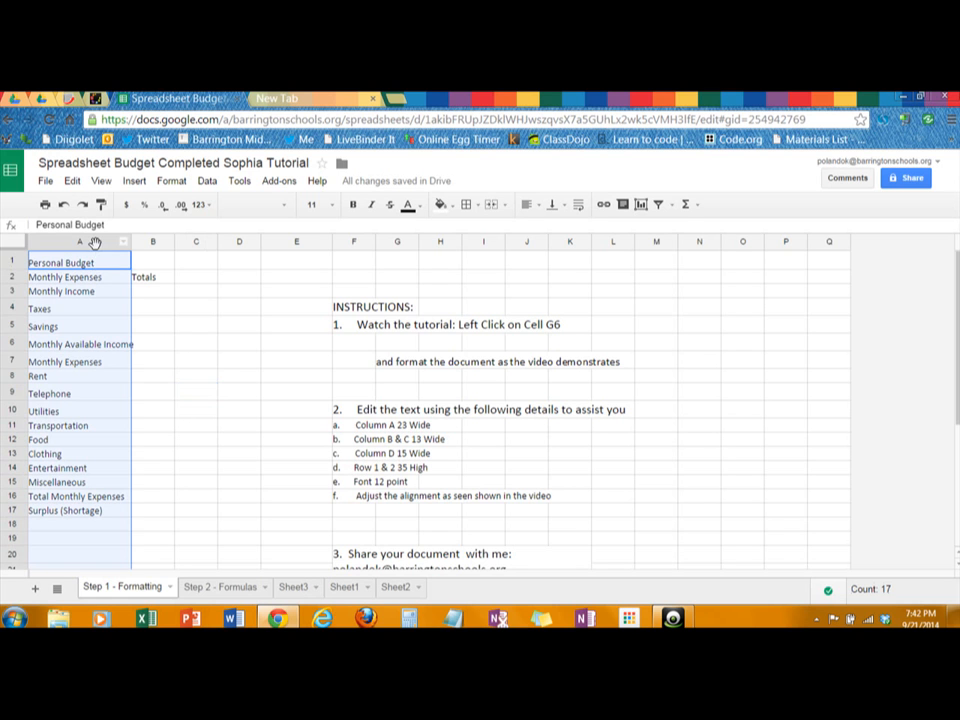
- Change instruction a in cell F11 to read "Column A 145 Wide"
left_click(367, 430)
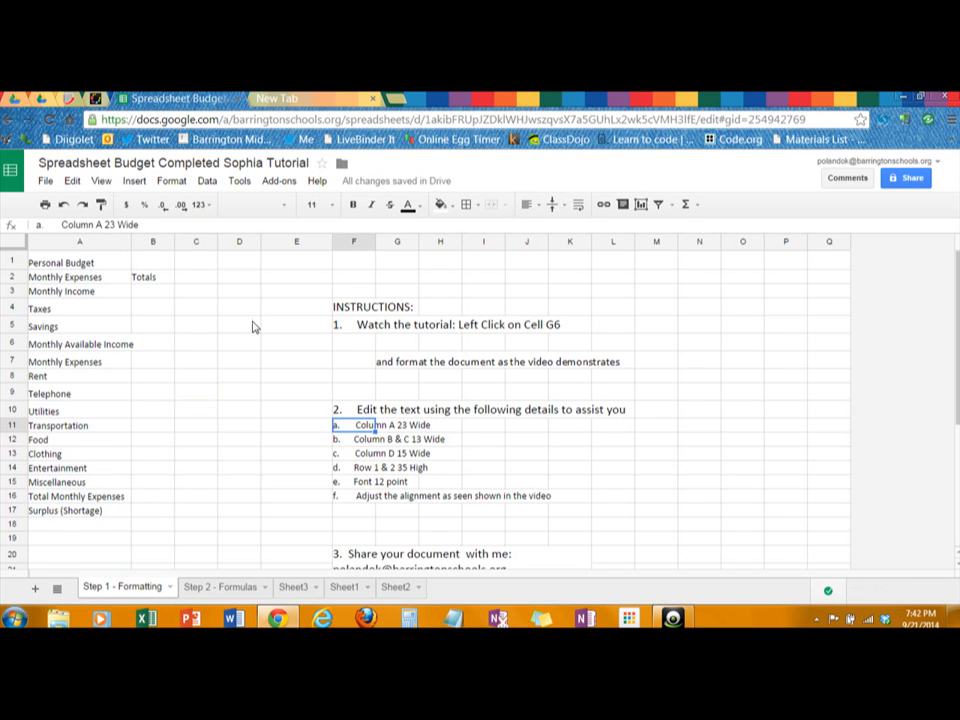
left_click(113, 224)
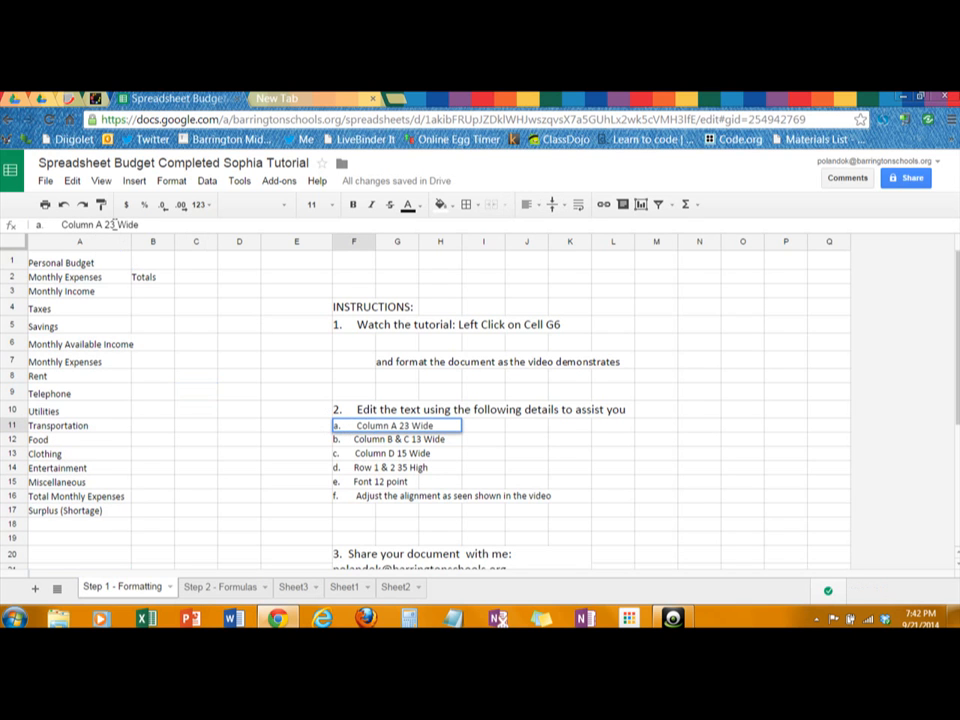
key("BackSpace")
key("BackSpace")
type("145")
left_click(381, 444)
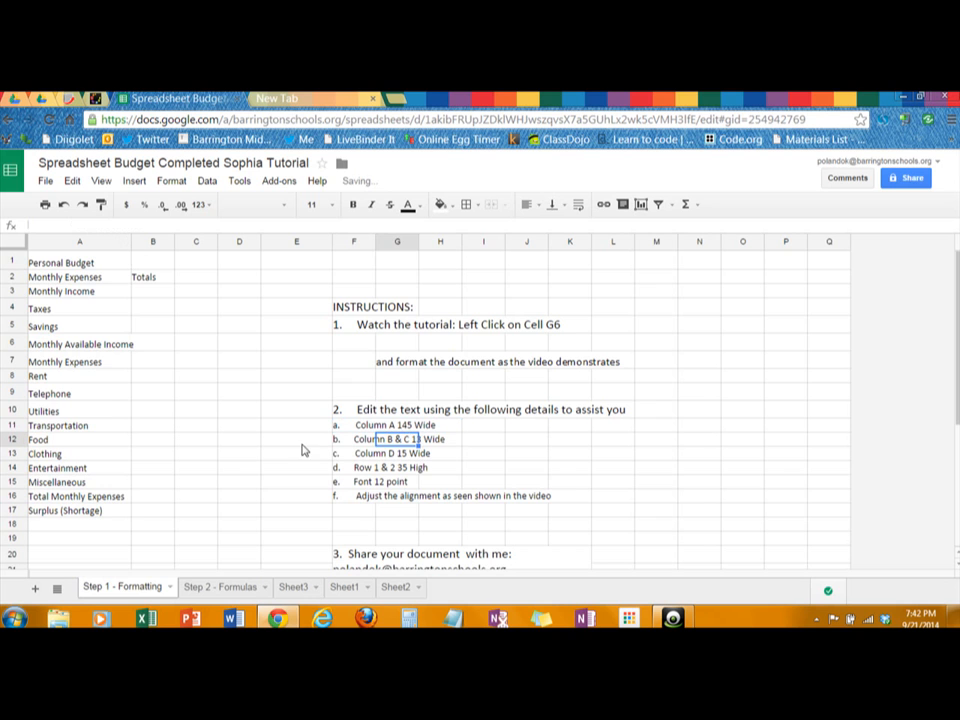
- Change instruction b in cell F12 to read "Column B & C 96 Wide"
left_click(345, 440)
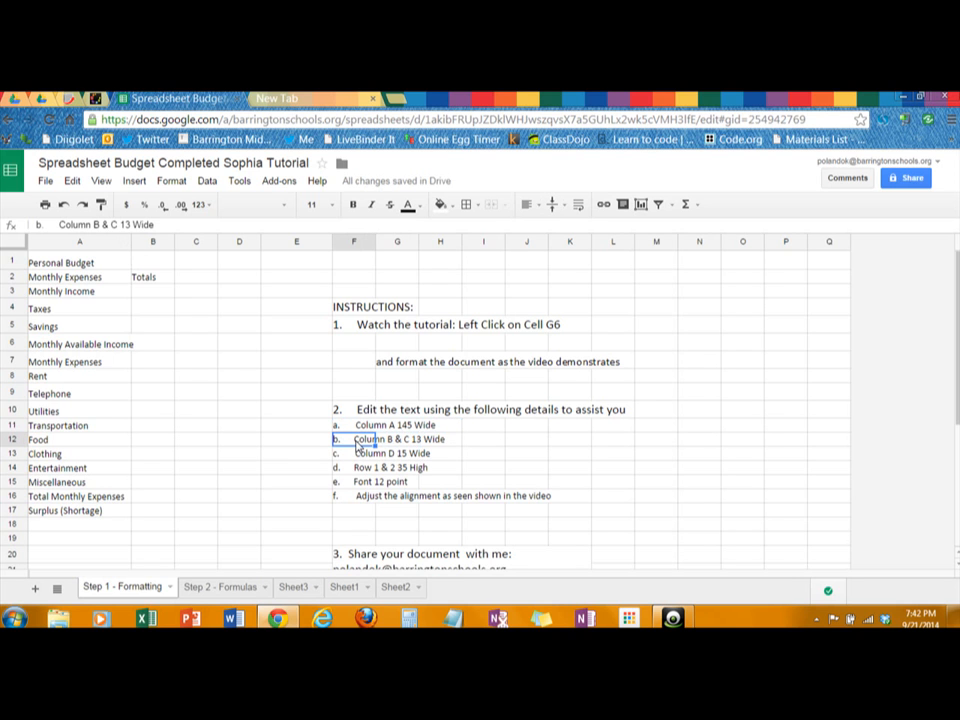
left_click(130, 224)
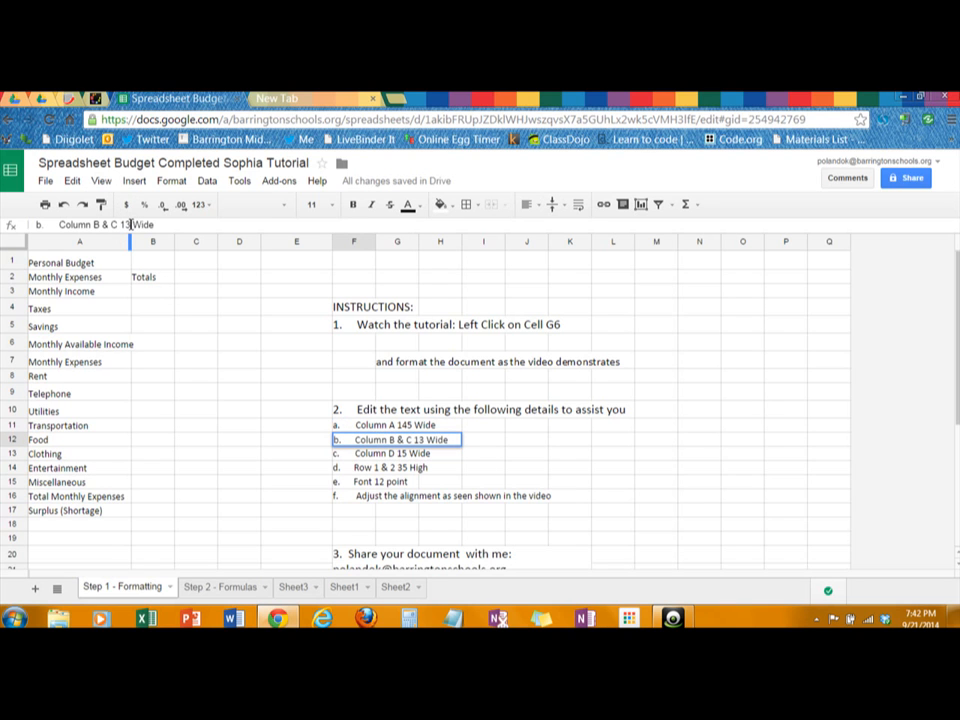
key("BackSpace")
key("BackSpace")
type("96")
key("Return")
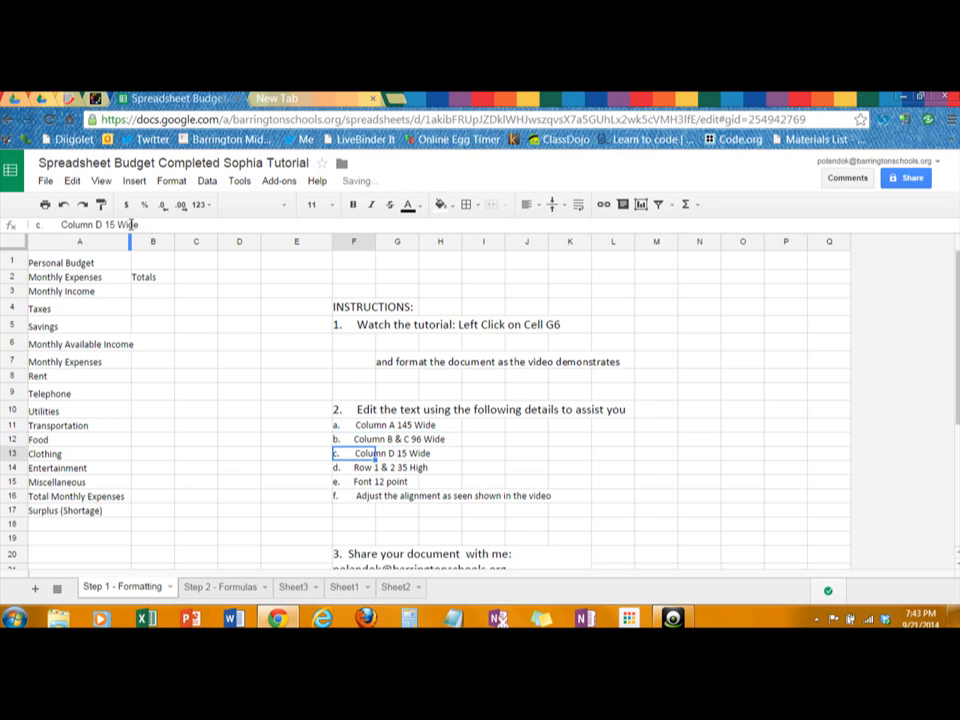
- Resize columns B and C together to a width of 96 pixels
left_click(153, 243)
left_click_drag(154, 243, 190, 241)
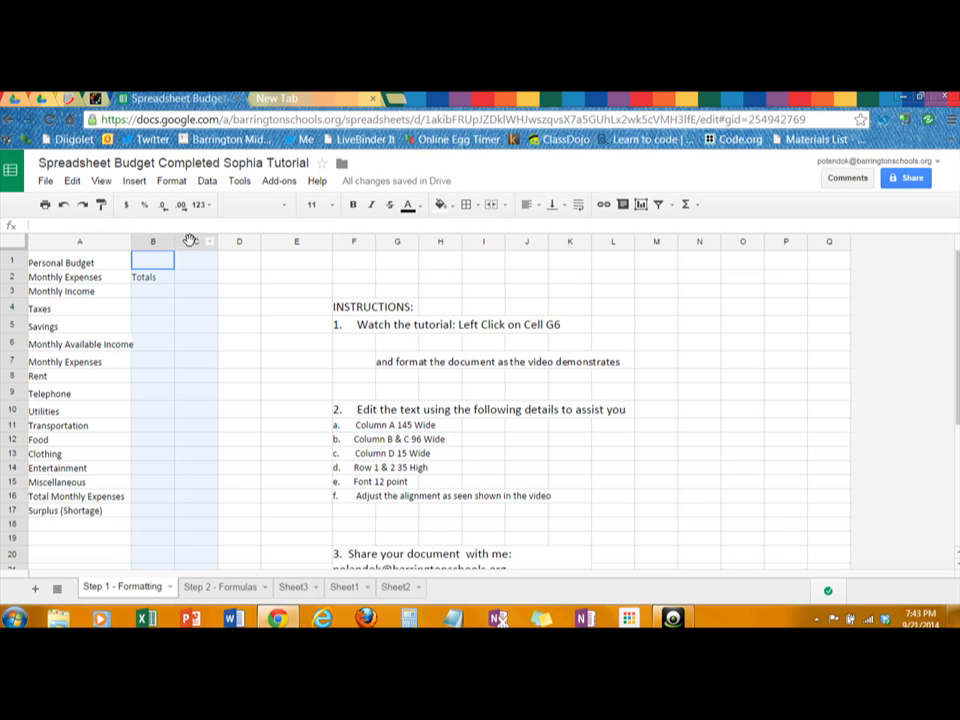
left_click(148, 242)
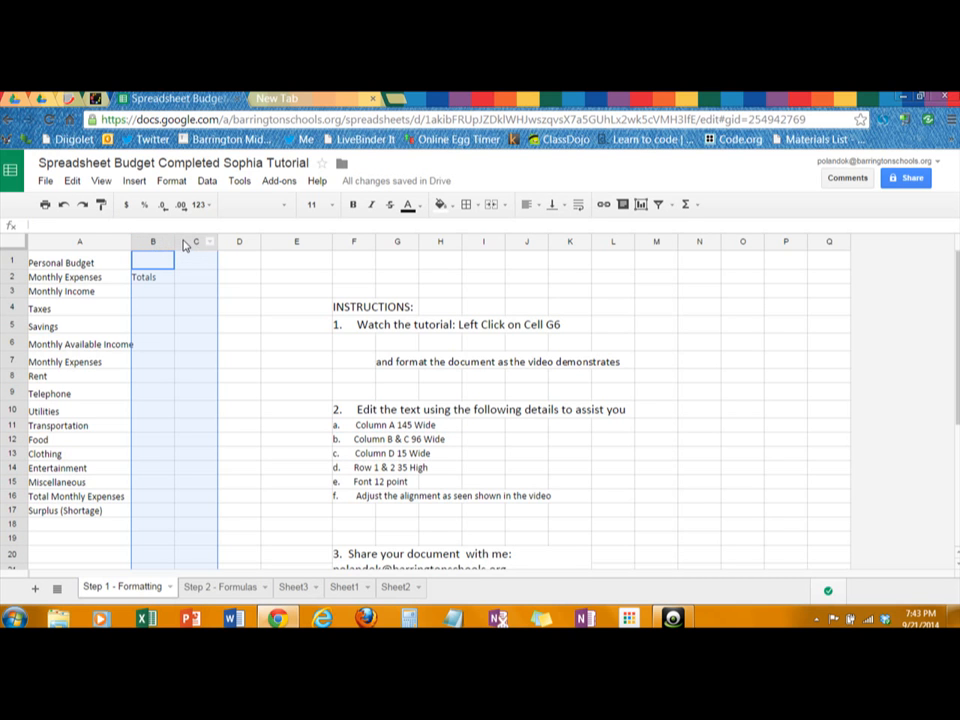
right_click(184, 245)
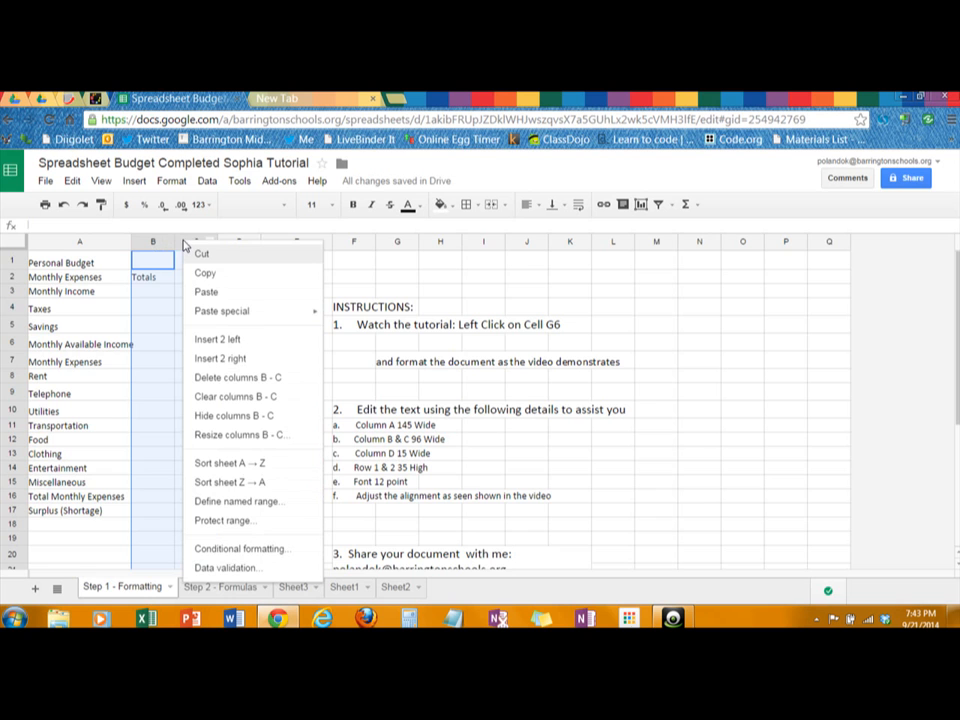
left_click(218, 441)
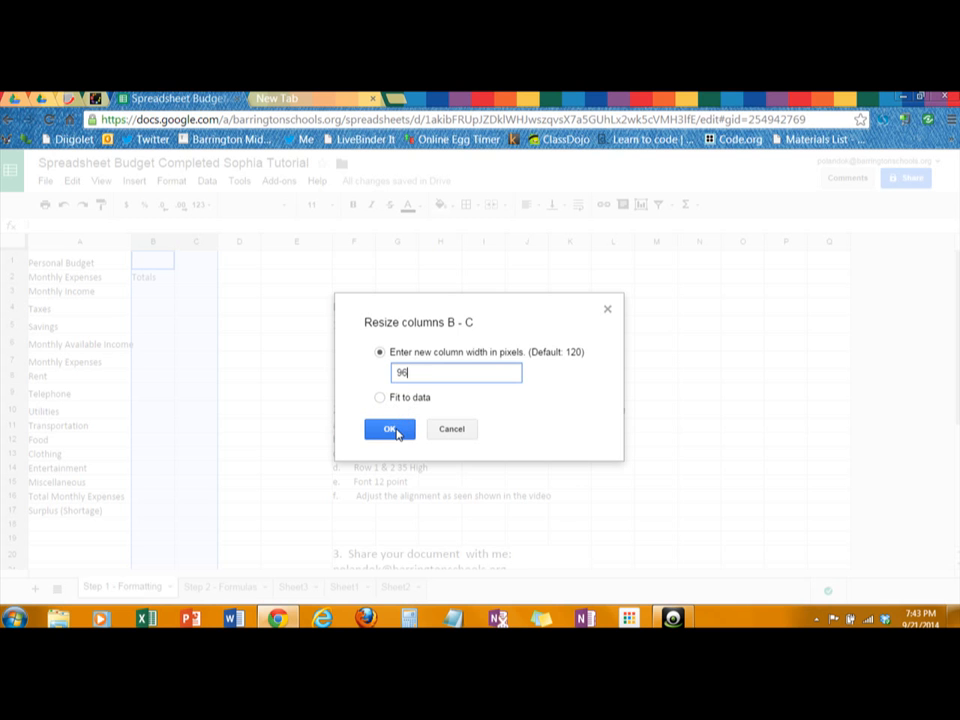
left_click(397, 432)
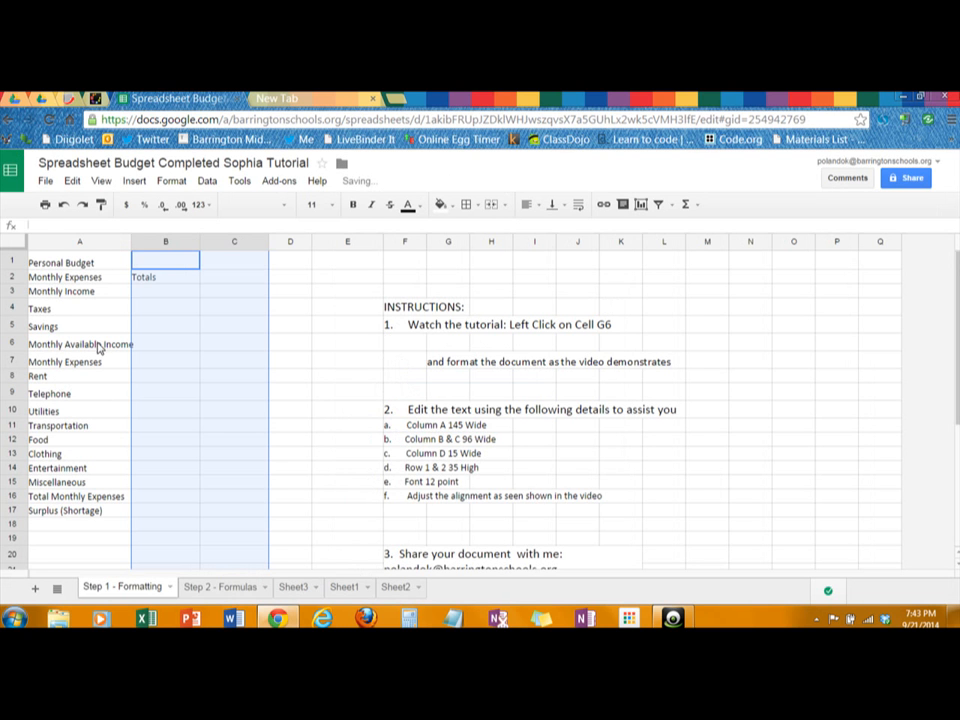
- Try fitting column A's width to its data and undo that resize
left_click(100, 244)
right_click(98, 242)
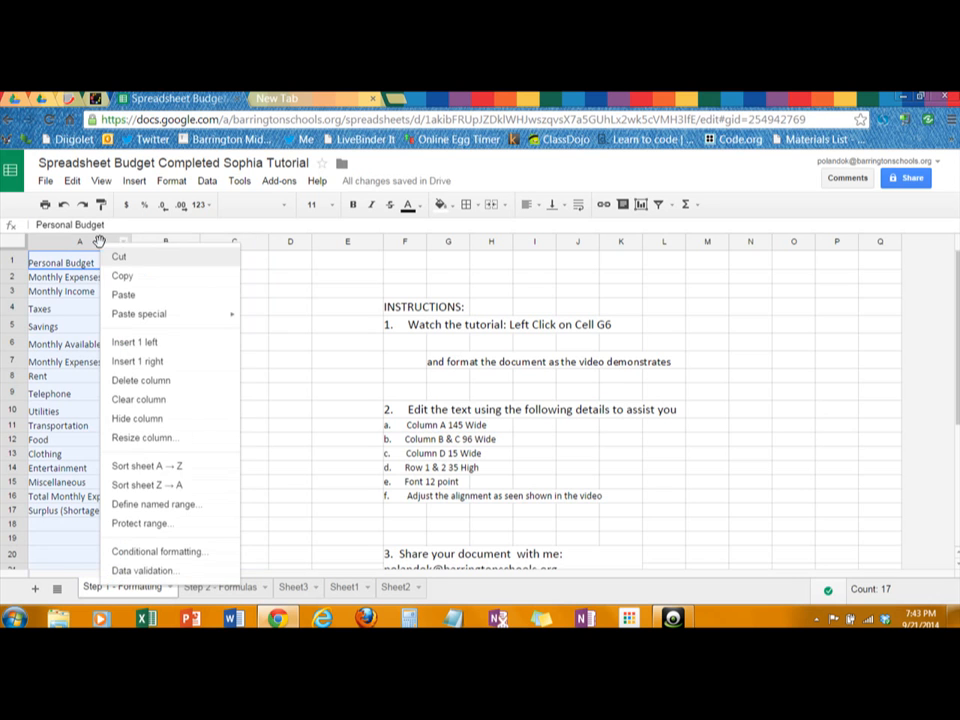
left_click(165, 449)
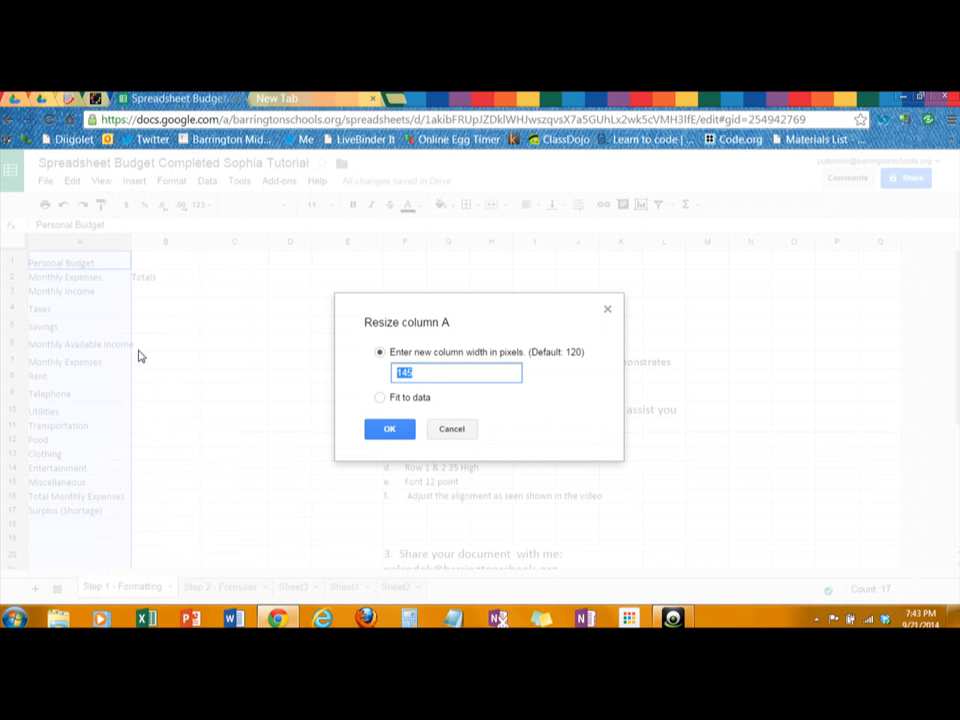
left_click(381, 398)
left_click(390, 430)
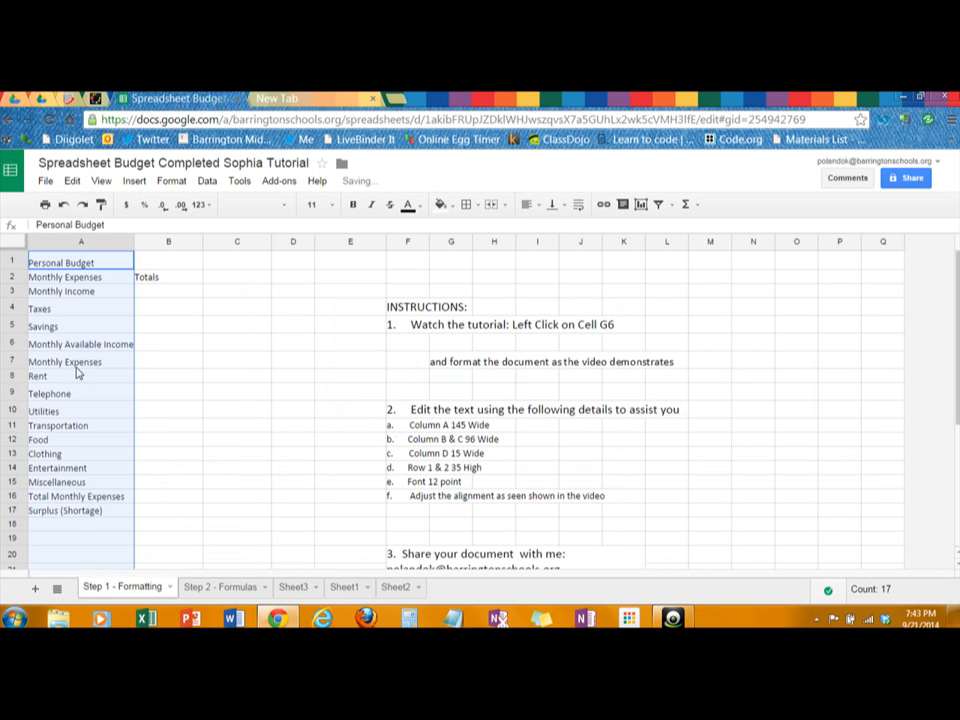
left_click(65, 206)
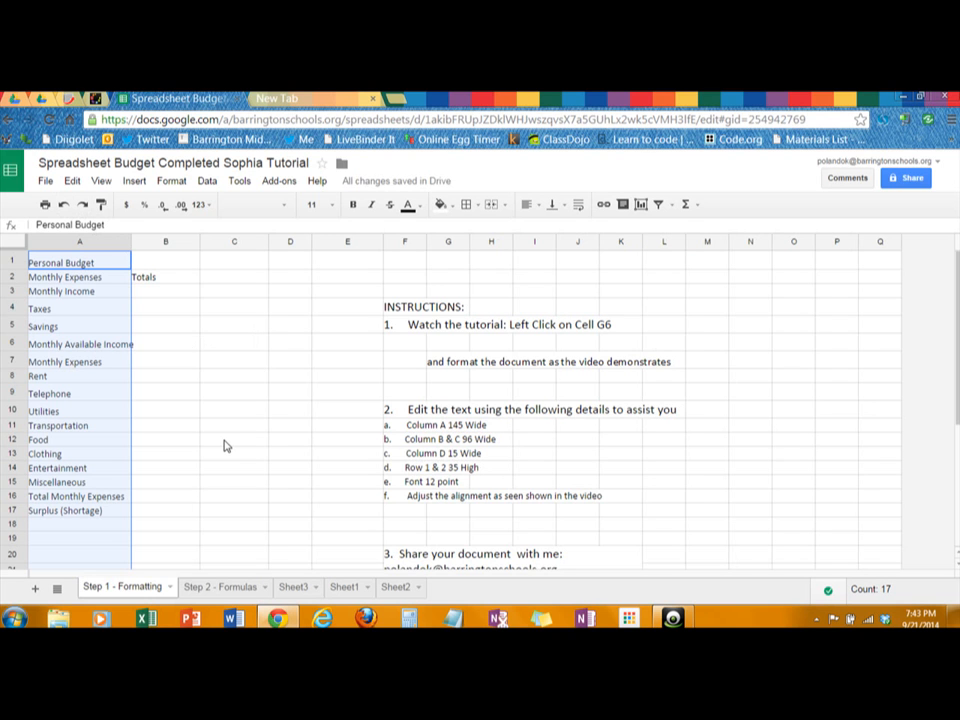
- Resize column D to a width of 96 pixels, matching columns B and C
left_click(106, 263)
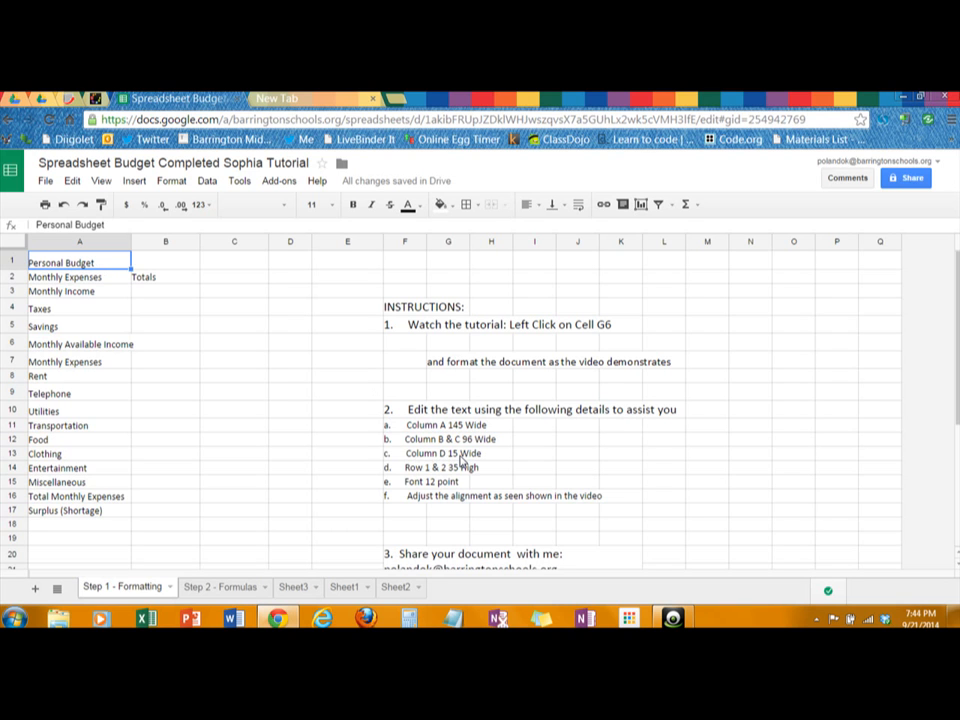
left_click(419, 457)
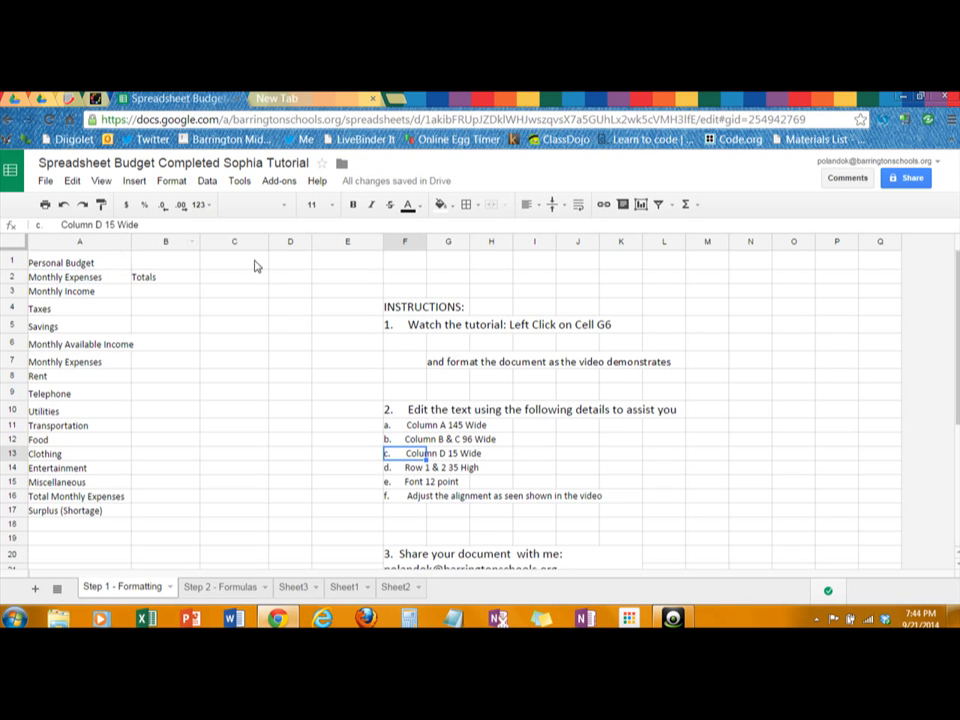
left_click(294, 242)
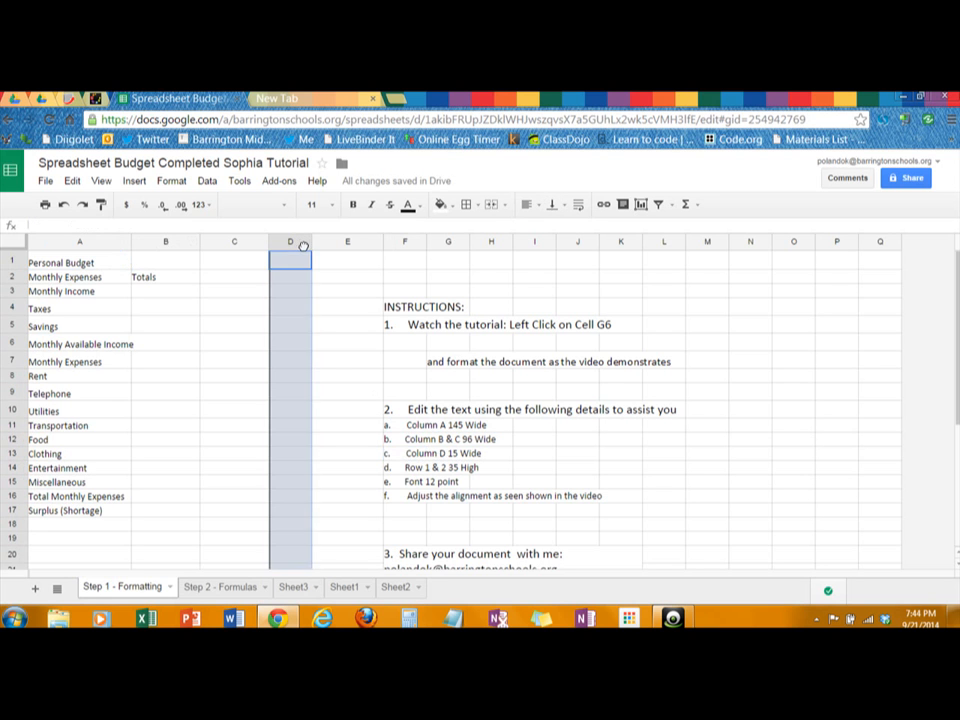
right_click(305, 248)
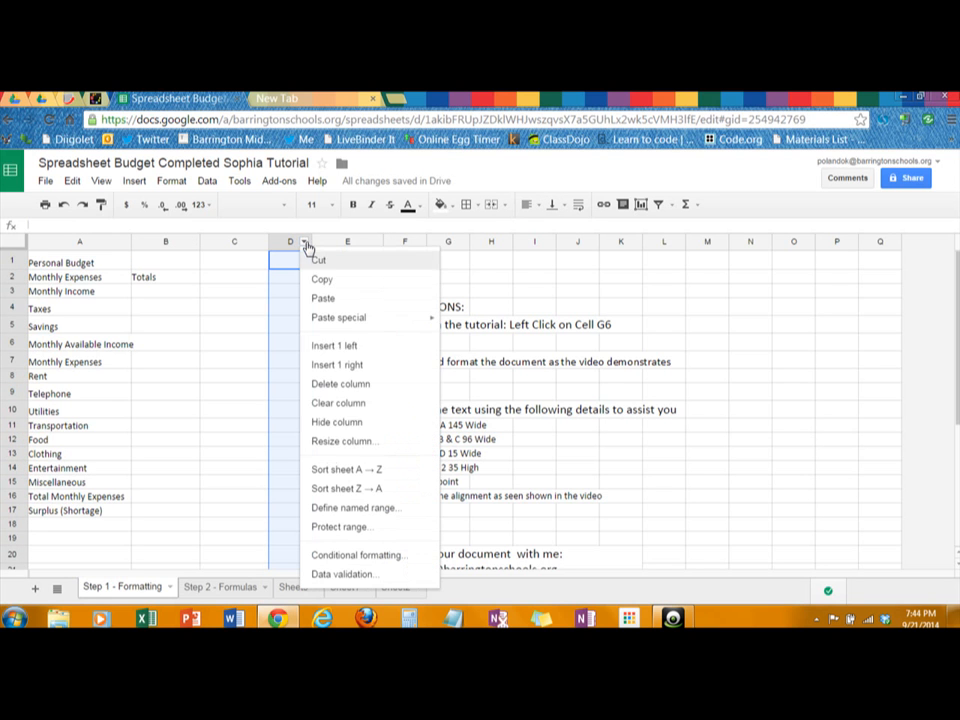
left_click(334, 443)
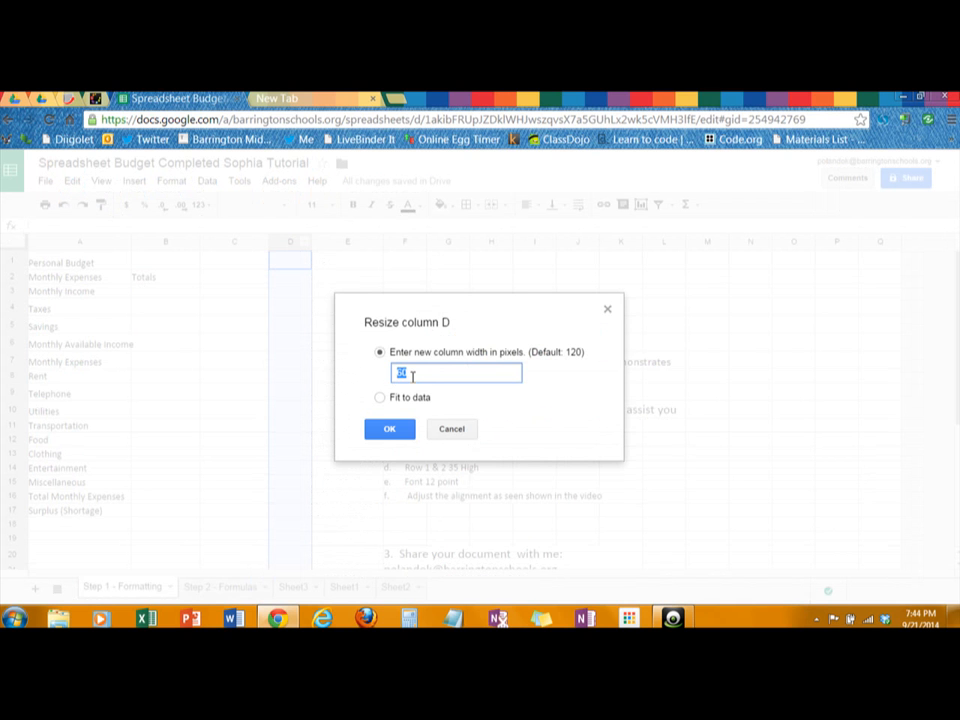
key("Return")
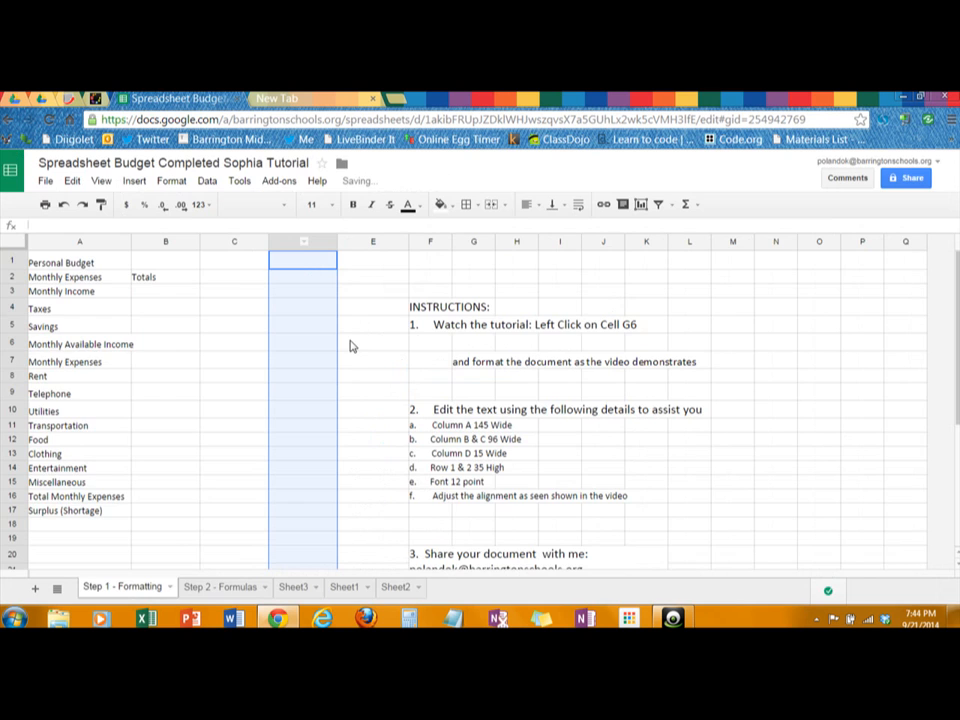
- Change instruction c in cell F13 to read "Column D 96 Wide"
left_click(446, 457)
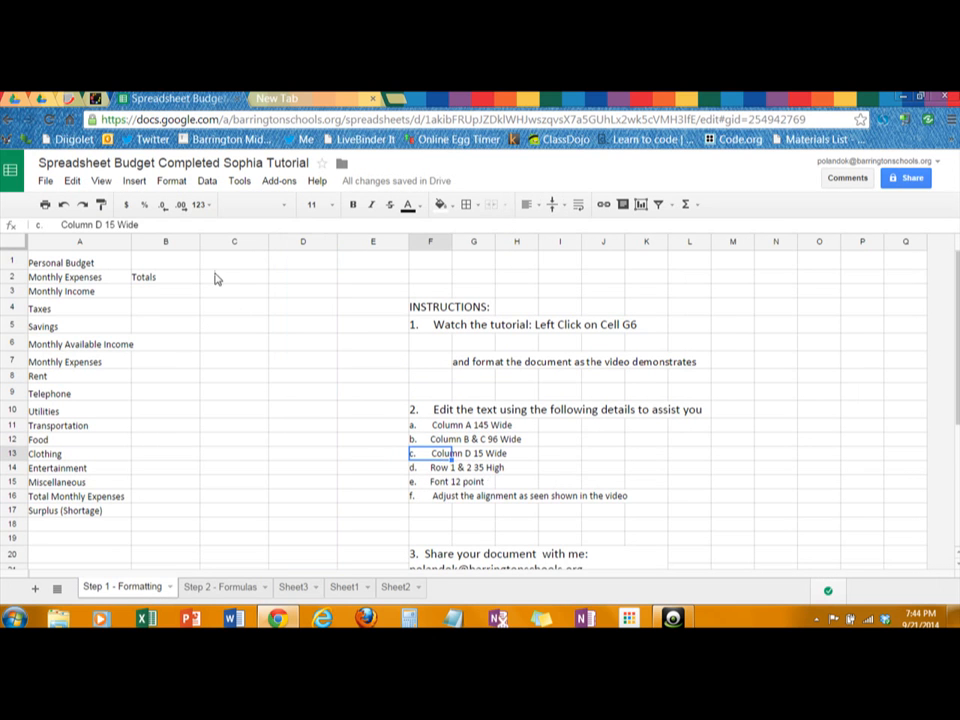
left_click(114, 224)
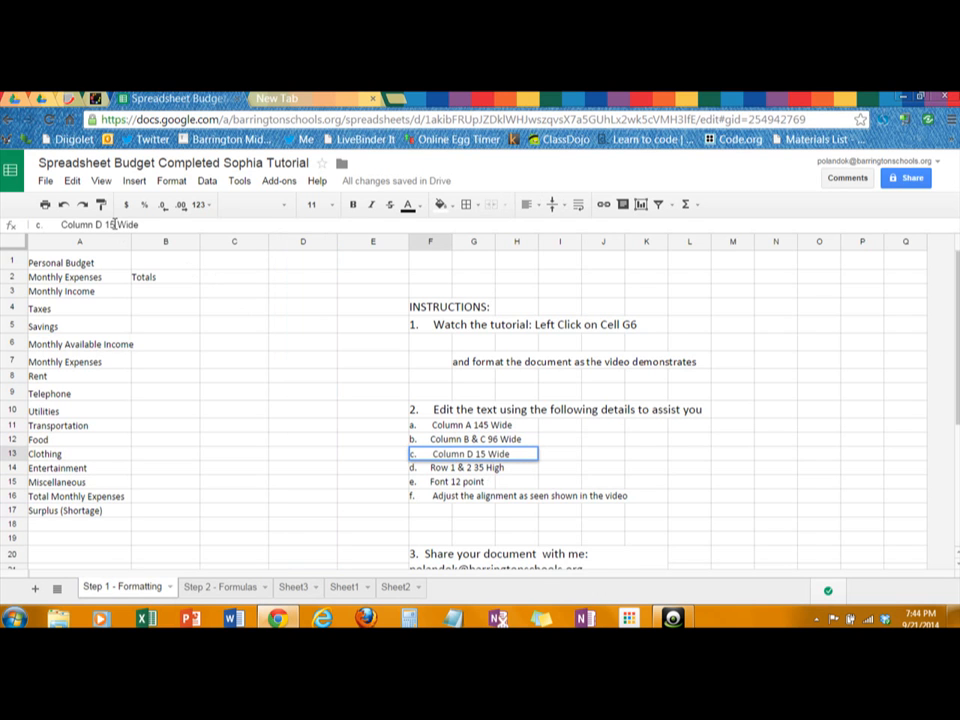
key("BackSpace")
key("BackSpace")
type("96")
left_click(210, 330)
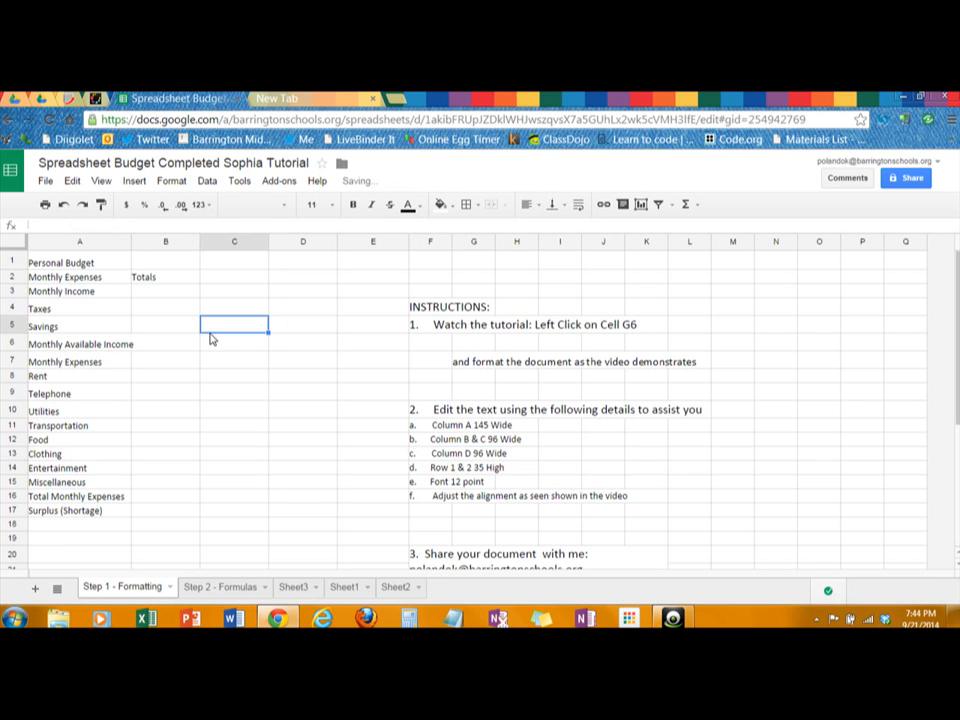
- Change instruction d in cell F14 to read "Row 1-17 25 High"
left_click(437, 459)
left_click(437, 470)
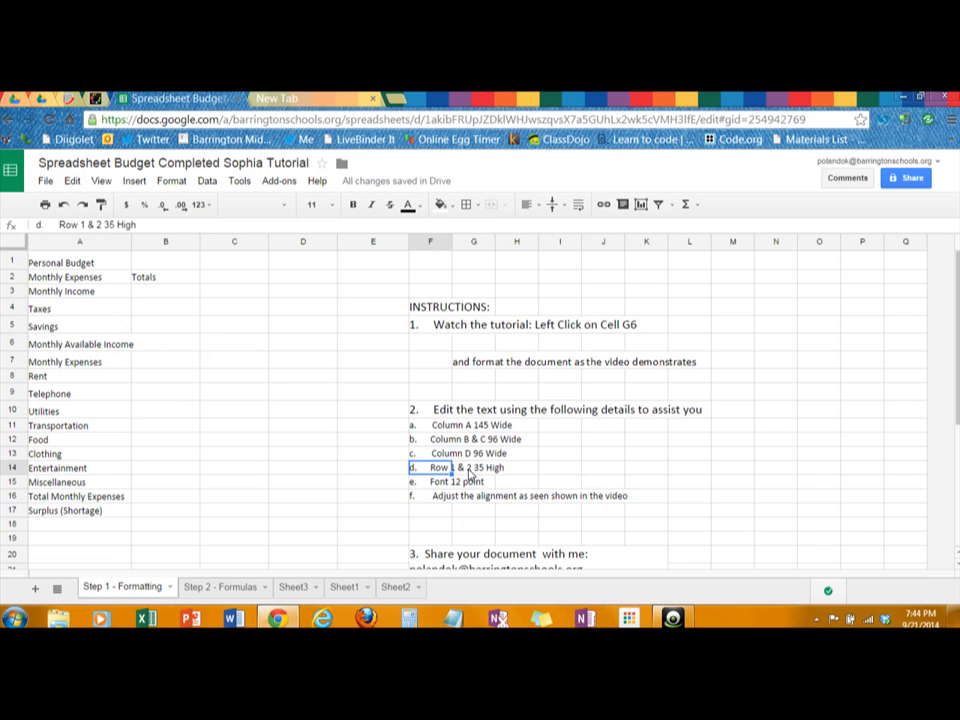
left_click(94, 224)
key("BackSpace")
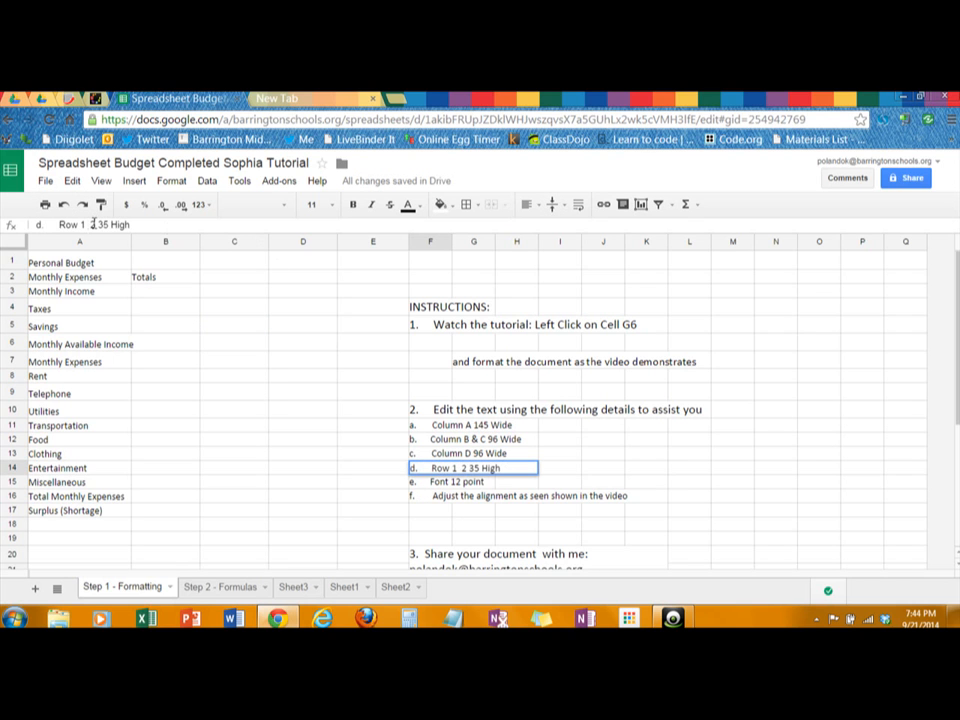
type("17")
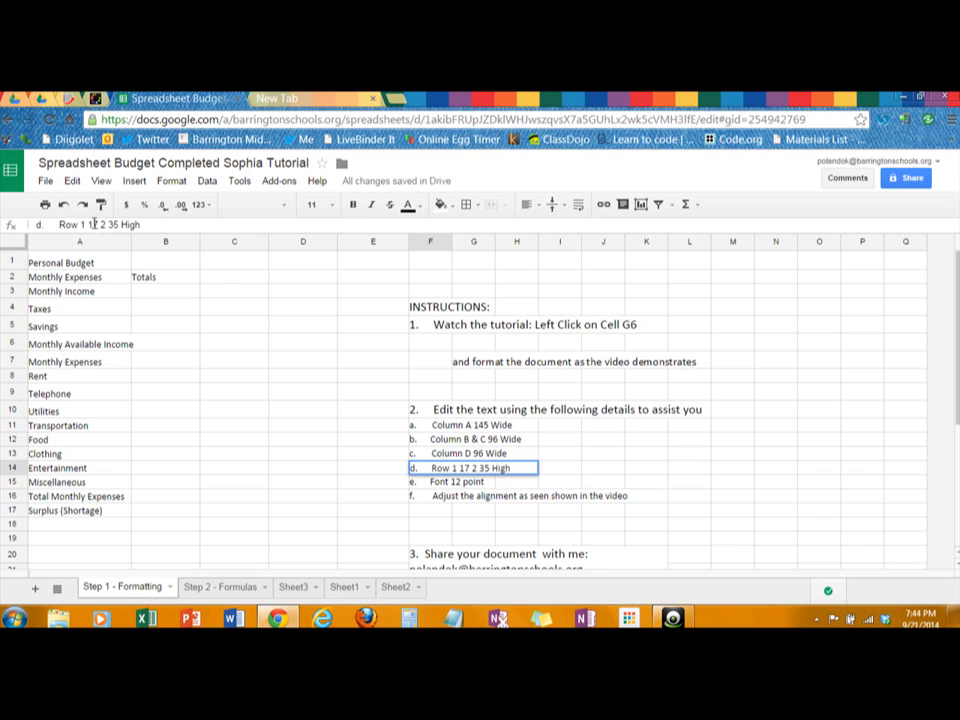
key("BackSpace")
key("BackSpace")
key("BackSpace")
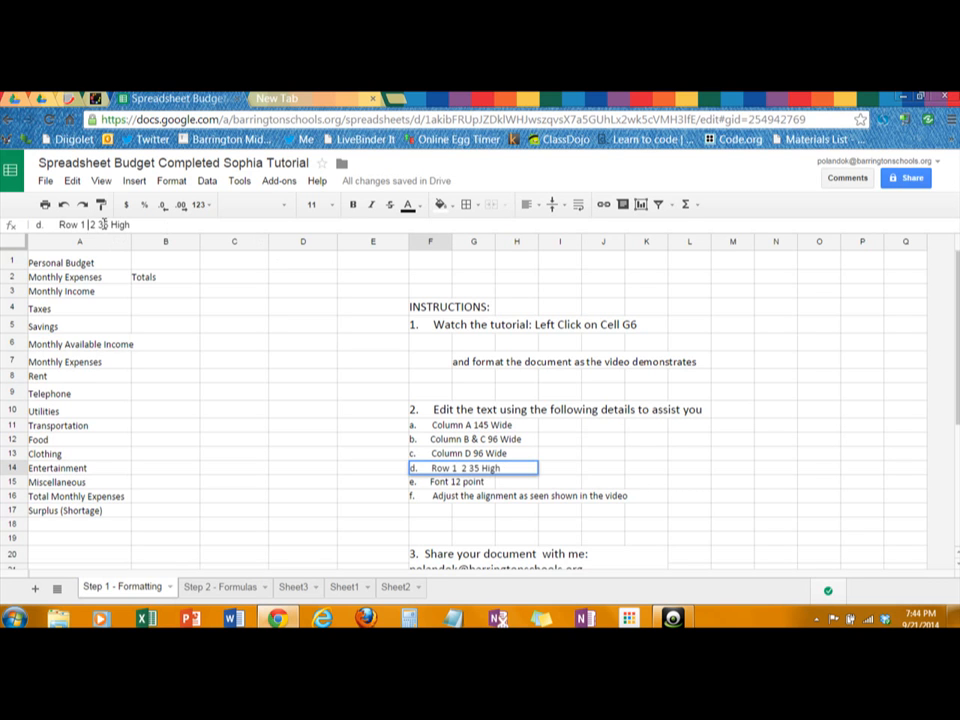
type("-17")
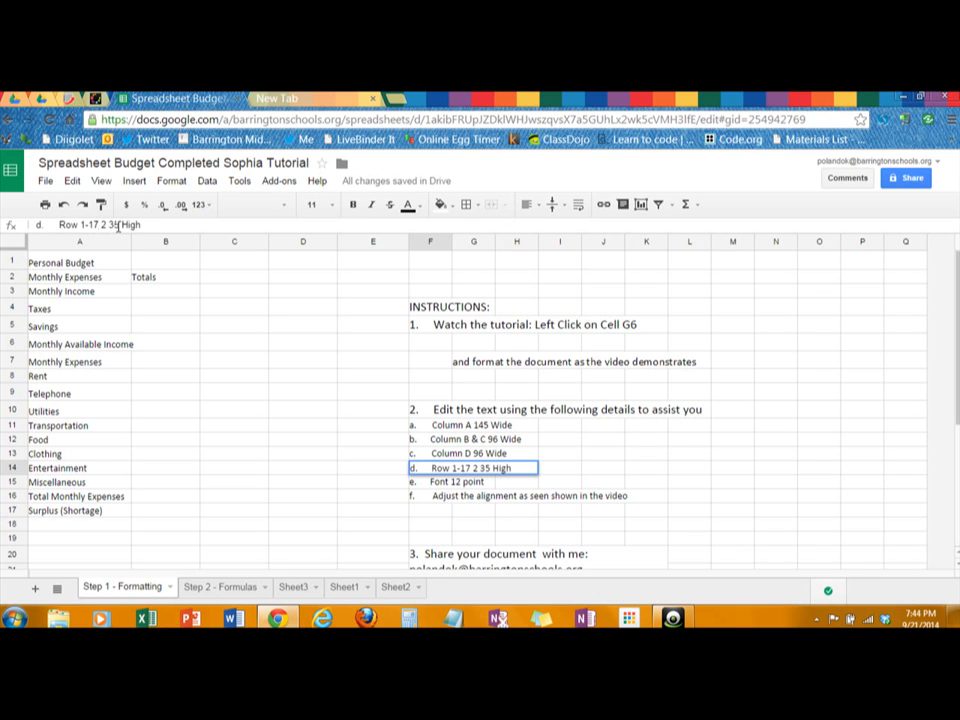
key("BackSpace")
key("BackSpace")
key("BackSpace")
key("BackSpace")
key("BackSpace")
type("25")
left_click(260, 468)
left_click(12, 261)
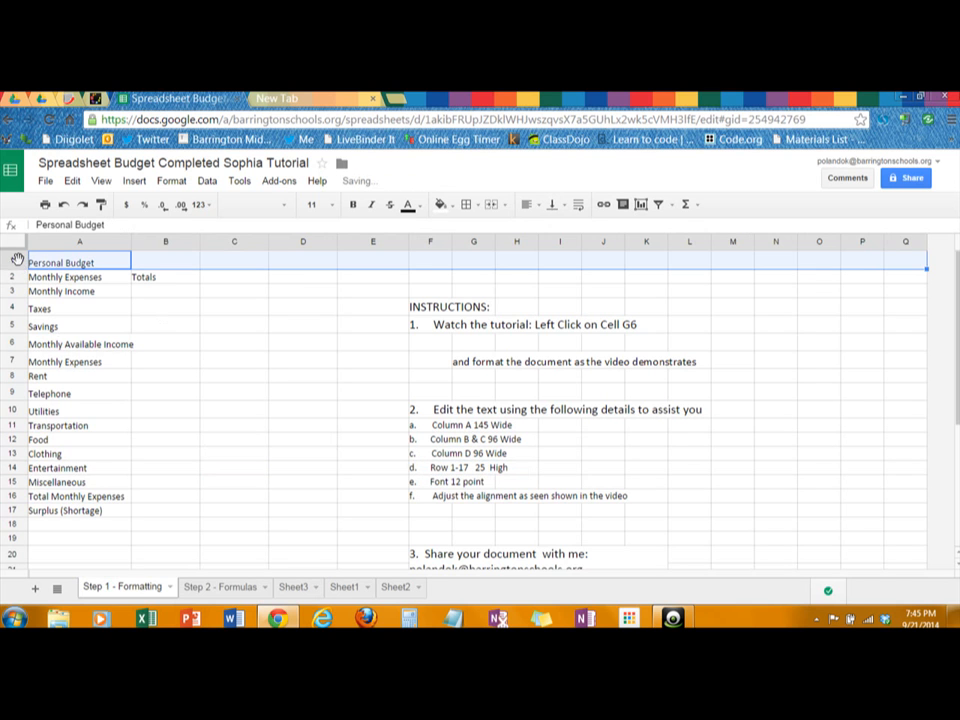
left_click(48, 264)
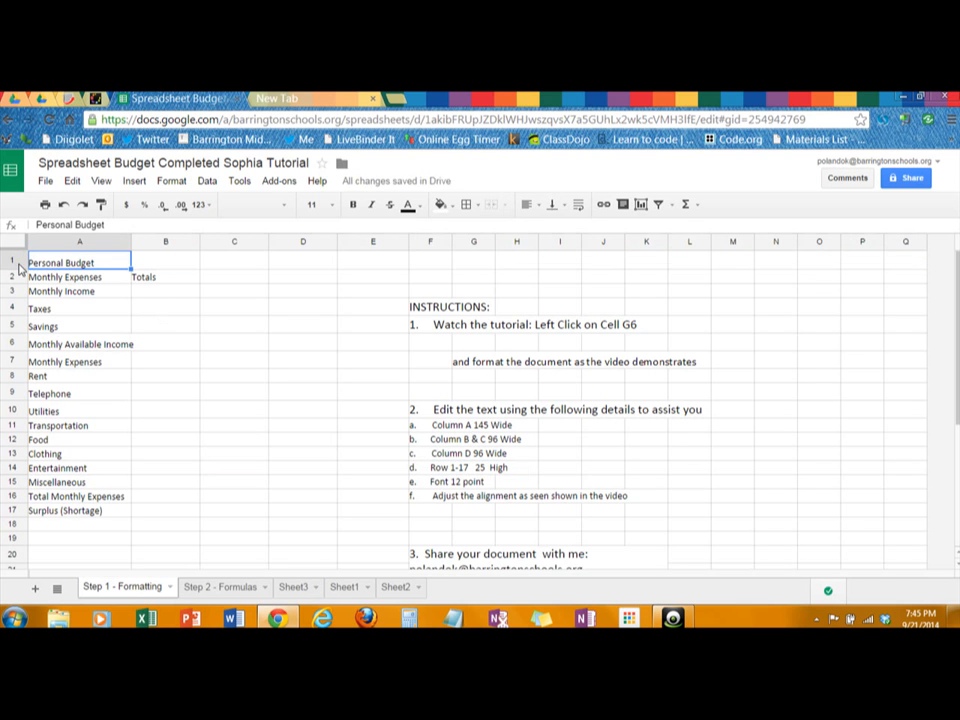
left_click_drag(65, 263, 72, 320)
left_click(111, 263)
left_click_drag(111, 264, 111, 321)
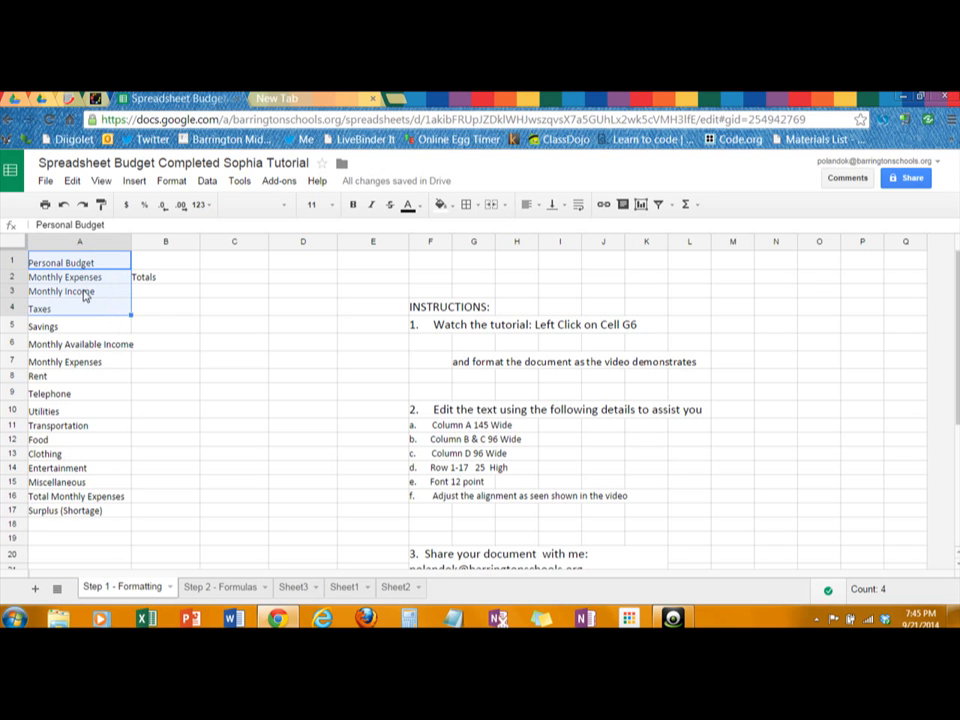
left_click(191, 345)
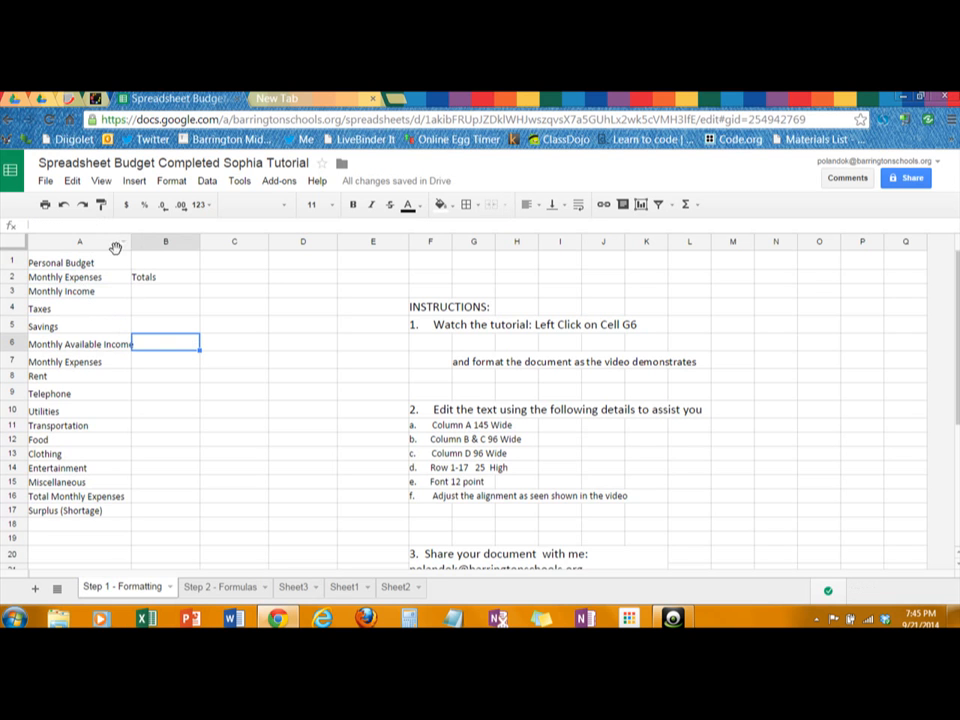
left_click(20, 245)
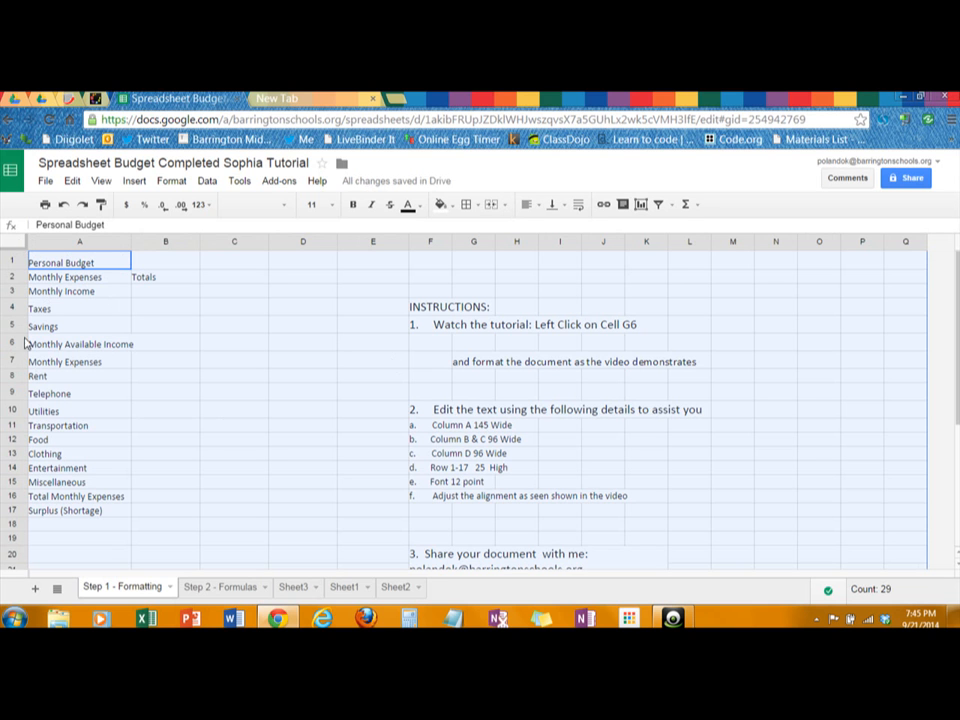
- Try to select rows 1 through 17 starting from row 1, and undo the accidental move of row 1
left_click(11, 262)
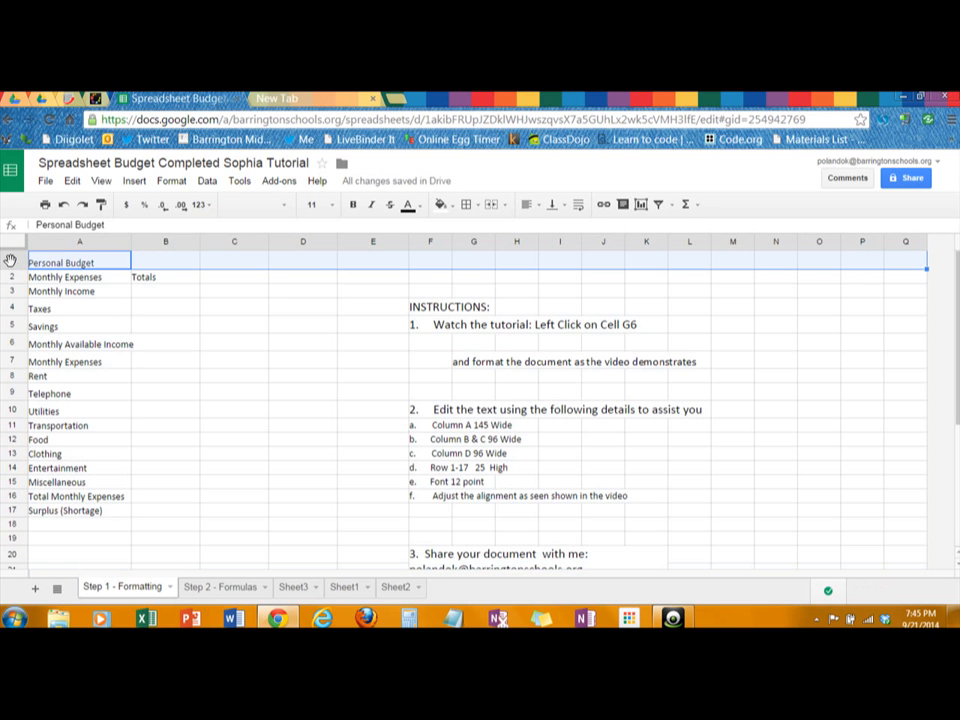
left_click(11, 262)
left_click_drag(11, 262, 10, 515)
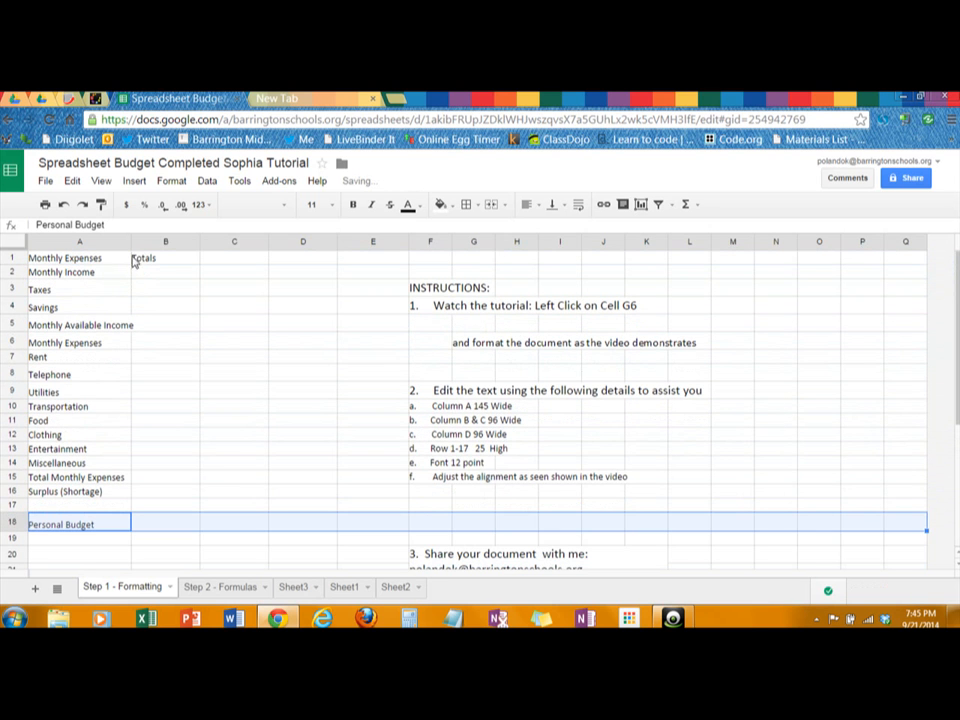
left_click(63, 204)
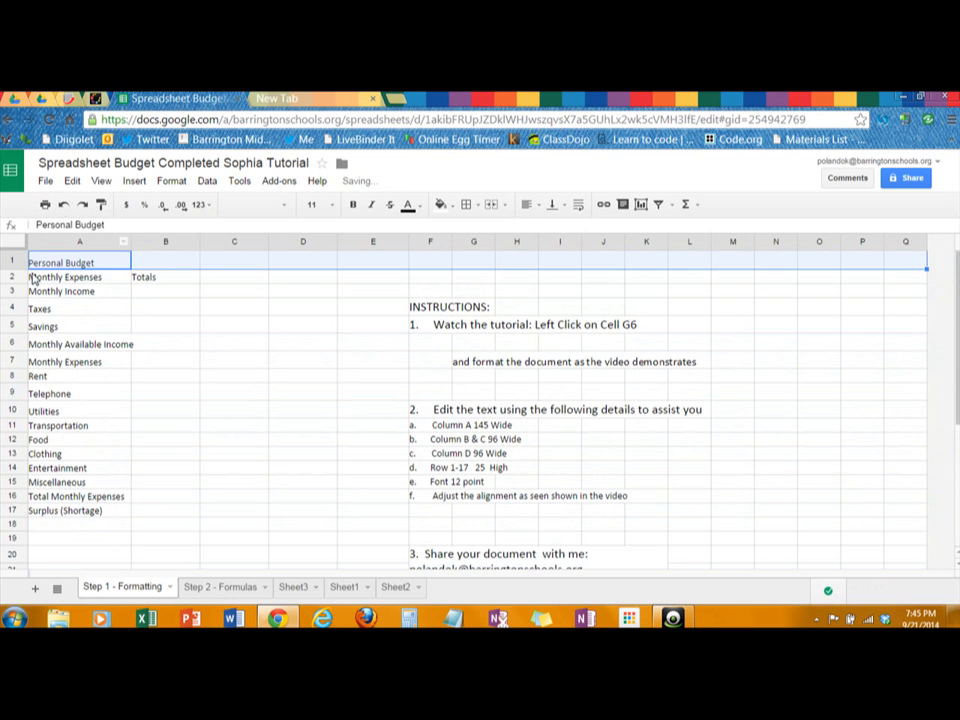
left_click(44, 325)
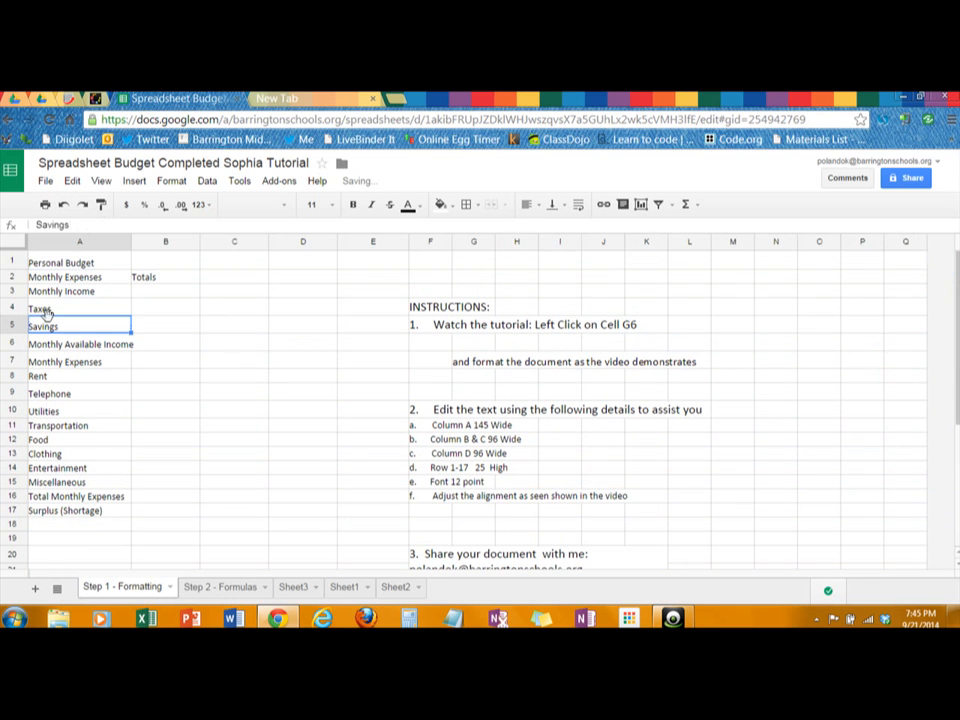
- Resize rows 1 through 17 together to a height of 30 pixels
left_click(10, 262)
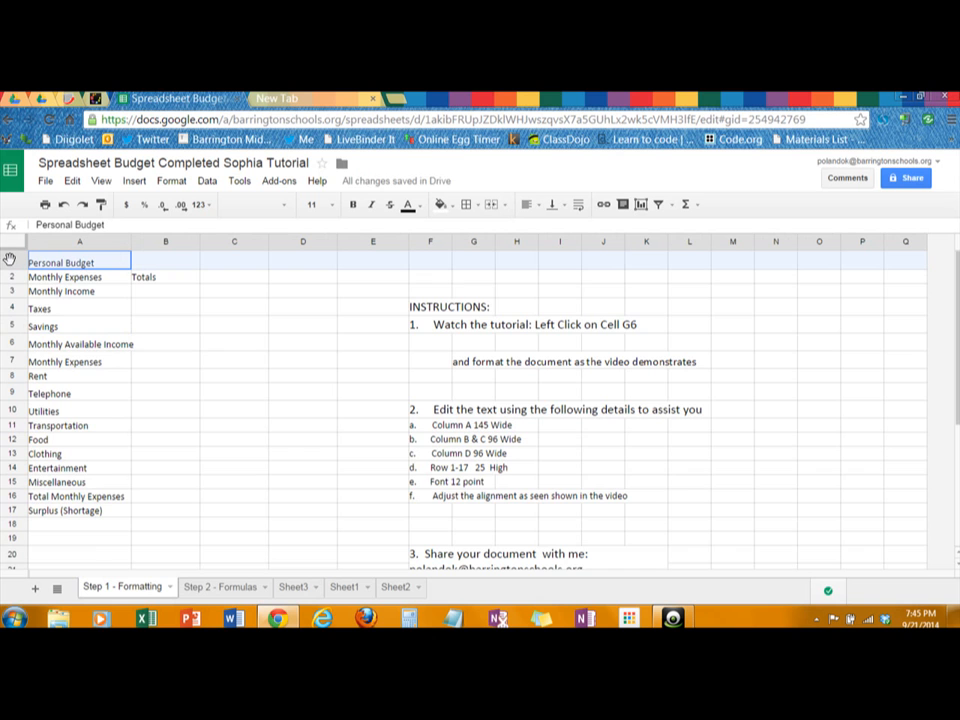
left_click_drag(9, 260, 11, 510)
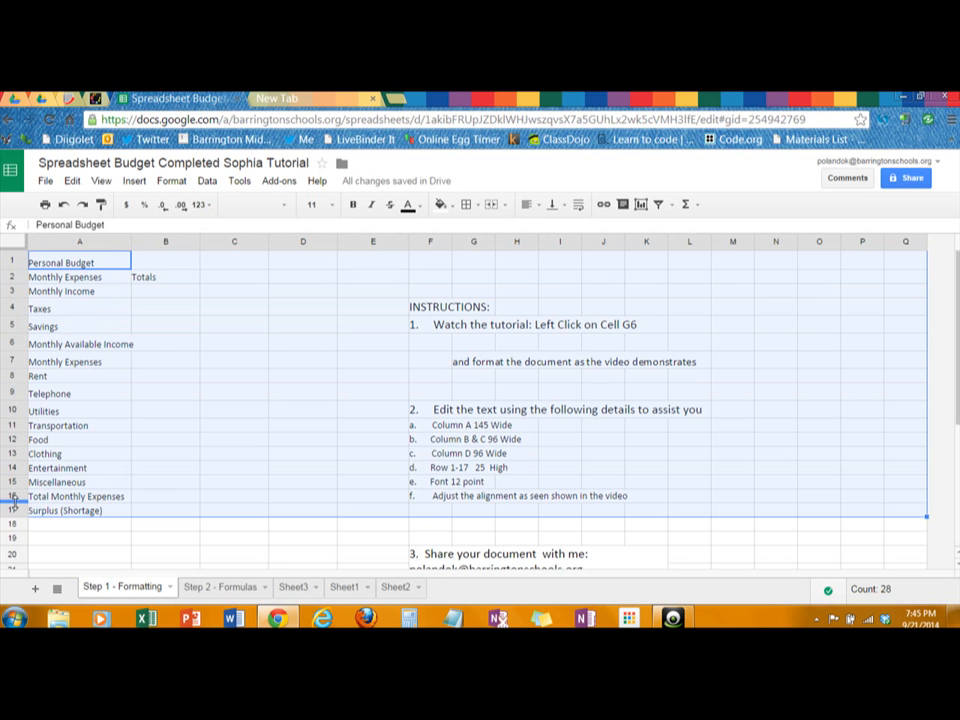
right_click(13, 498)
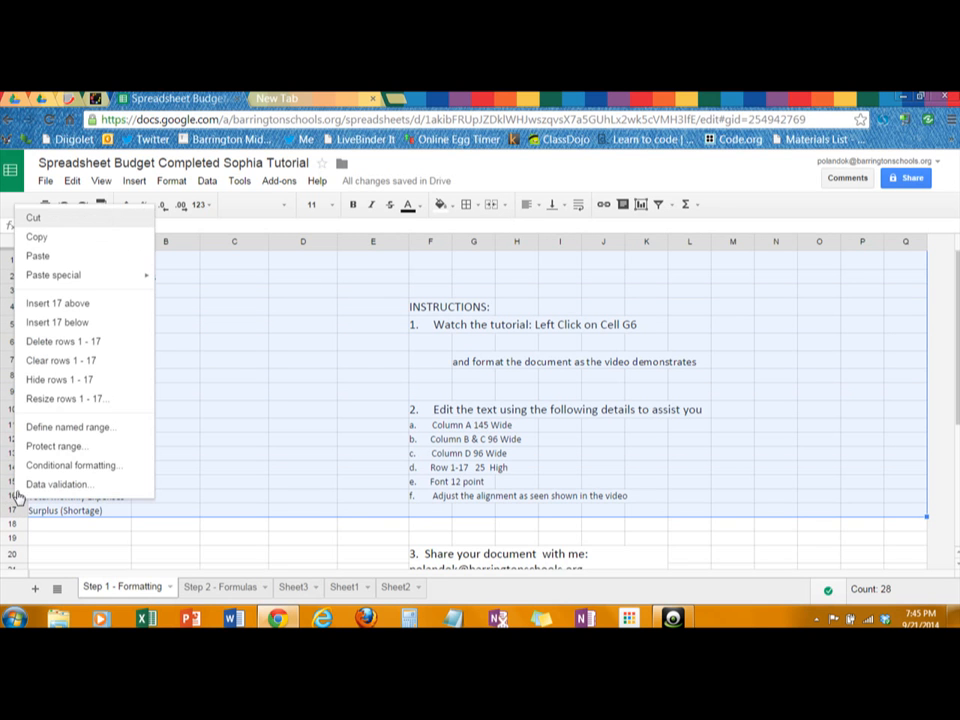
left_click(60, 400)
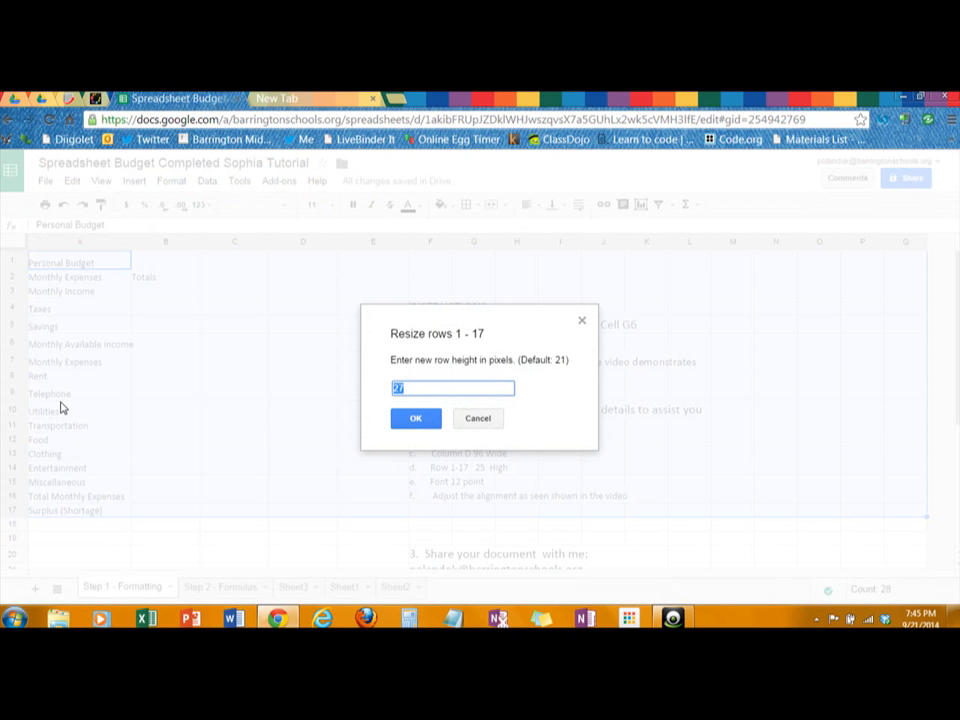
type("30")
left_click(411, 422)
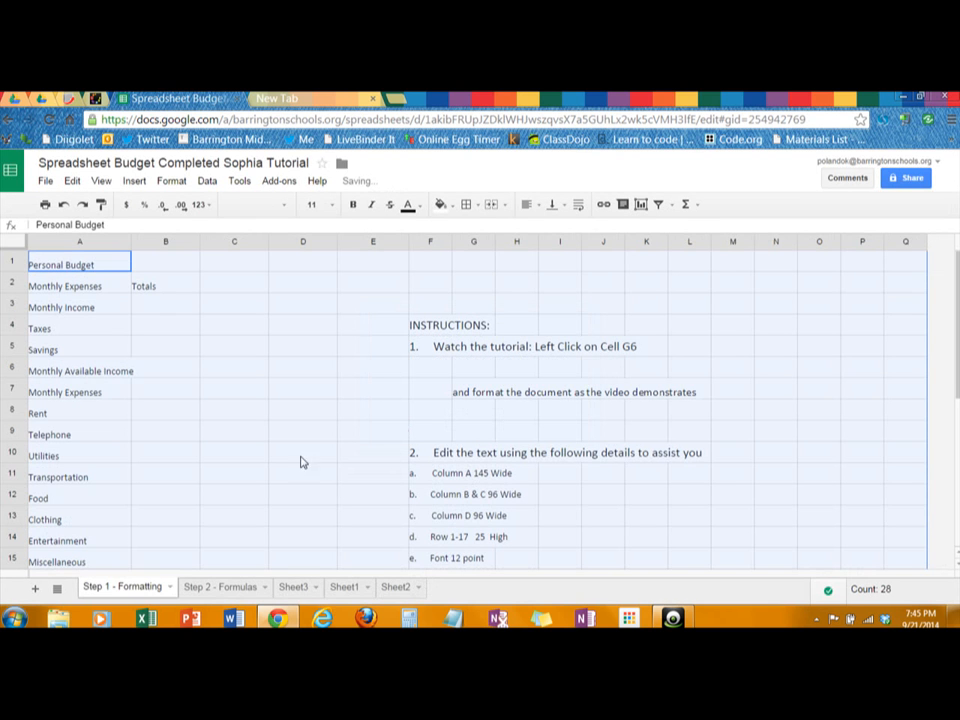
- Change the row height in instruction d, cell F14, so it reads "Row 1-17 30 High"
left_click(484, 539)
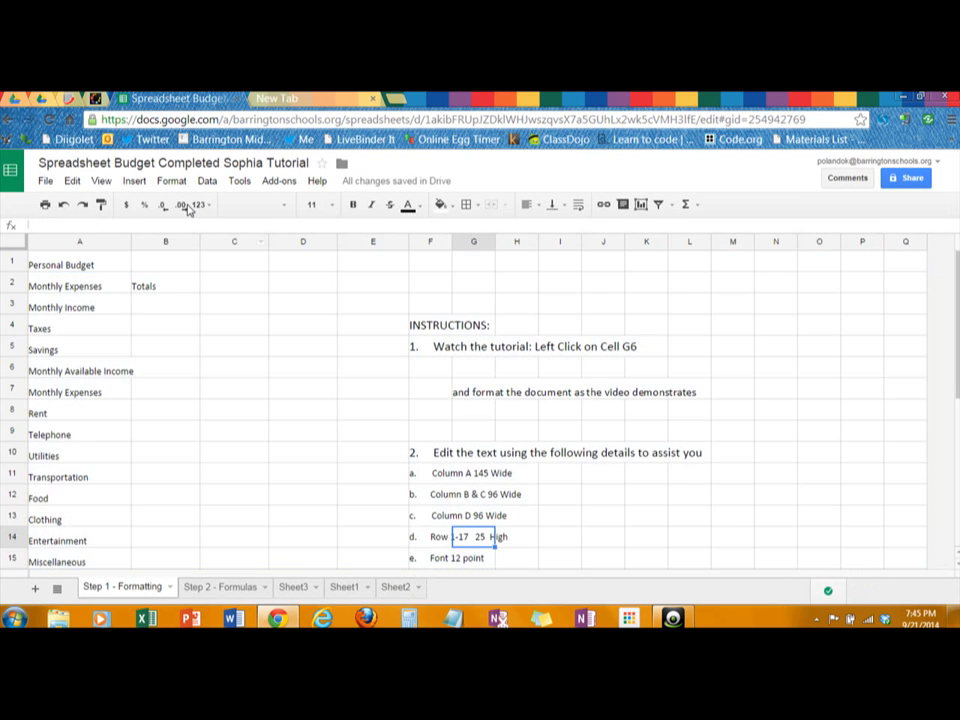
left_click(435, 541)
left_click(114, 224)
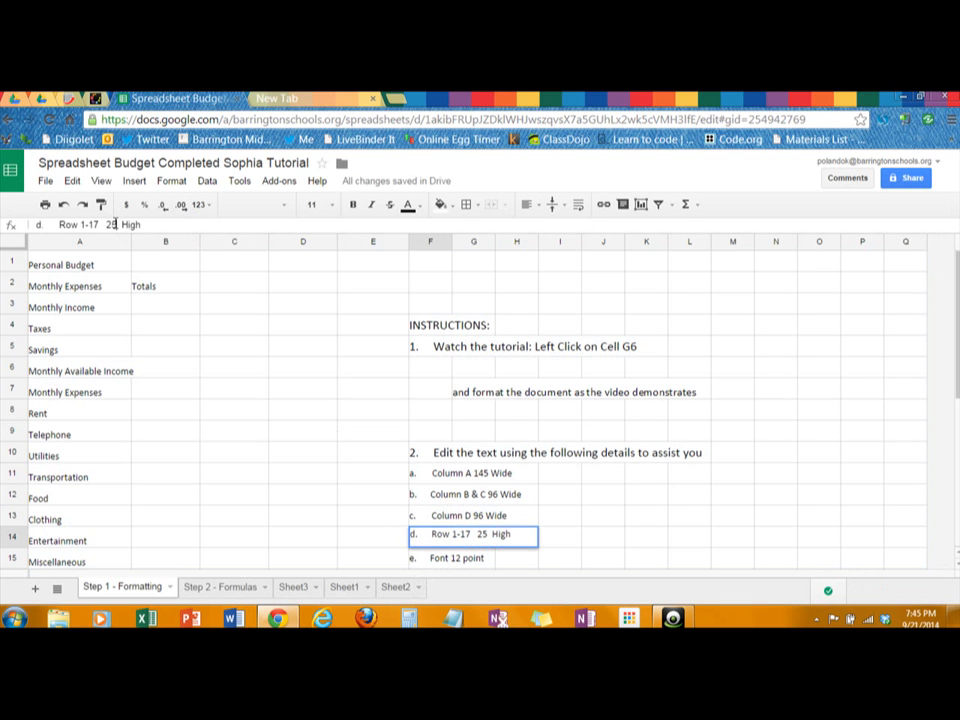
key("BackSpace")
key("BackSpace")
type("30")
left_click(258, 387)
- Zoom the browser page out by one level so rows 1 through 17 fit in view
left_click(72, 267)
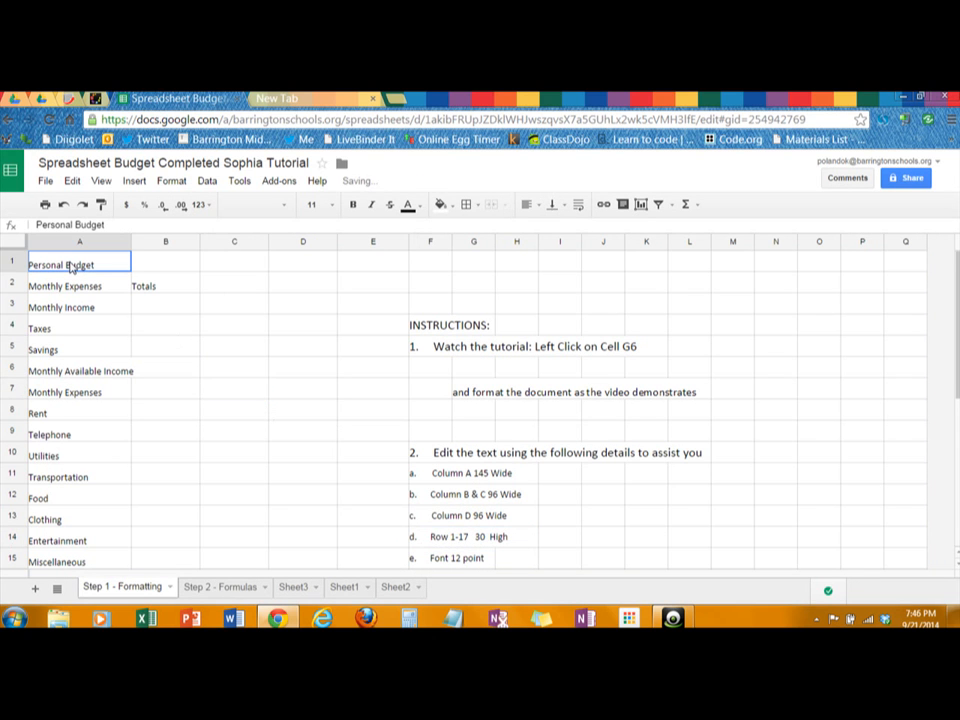
left_click_drag(72, 267, 97, 456)
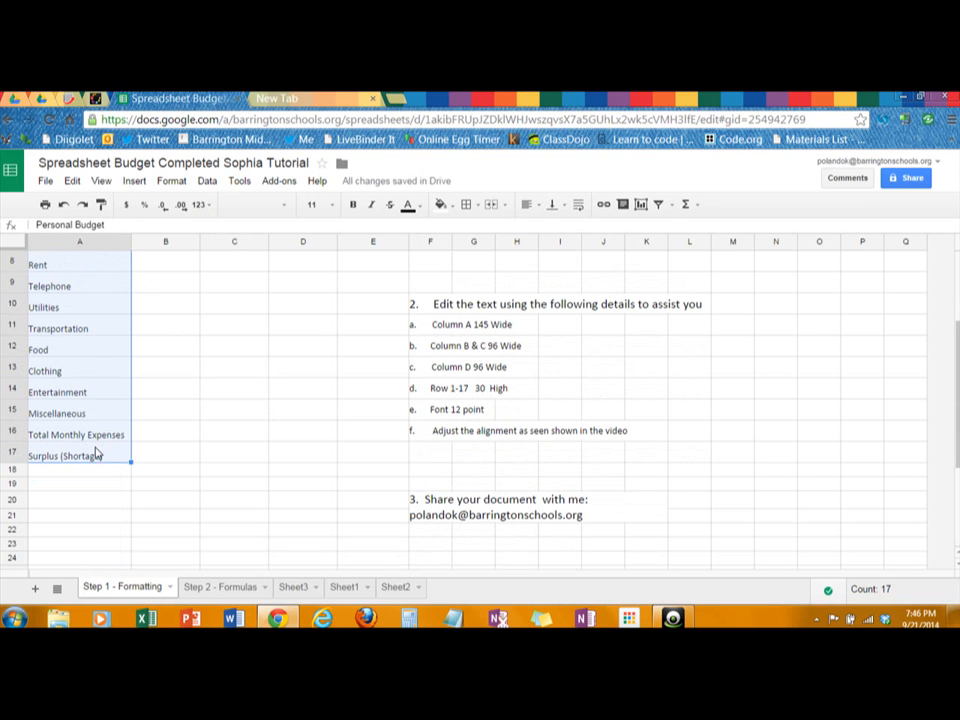
left_click(950, 119)
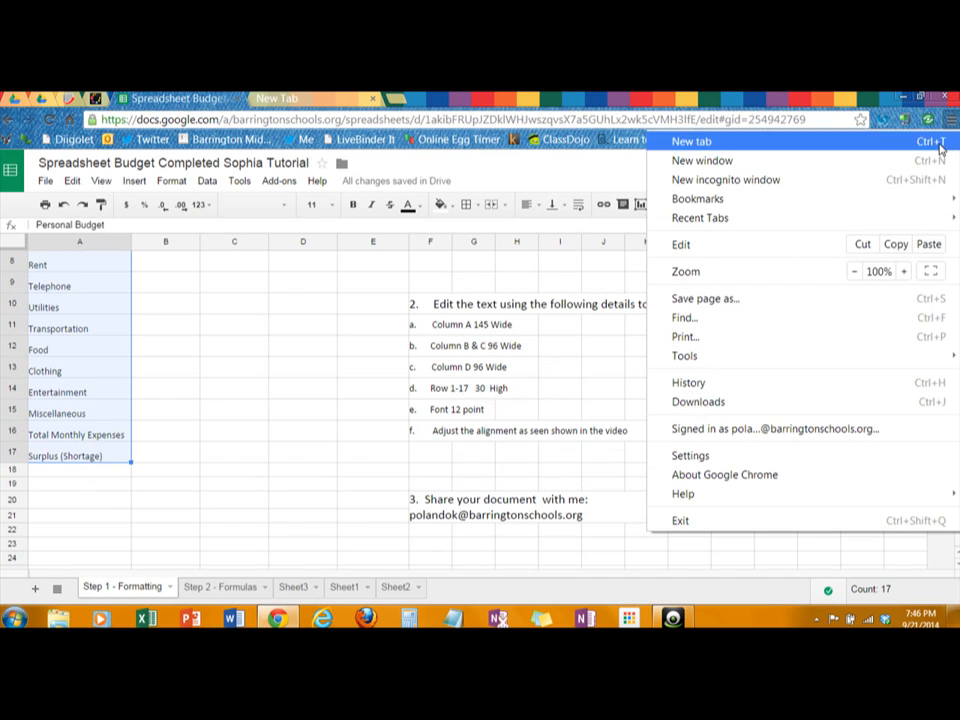
left_click(855, 272)
left_click(345, 348)
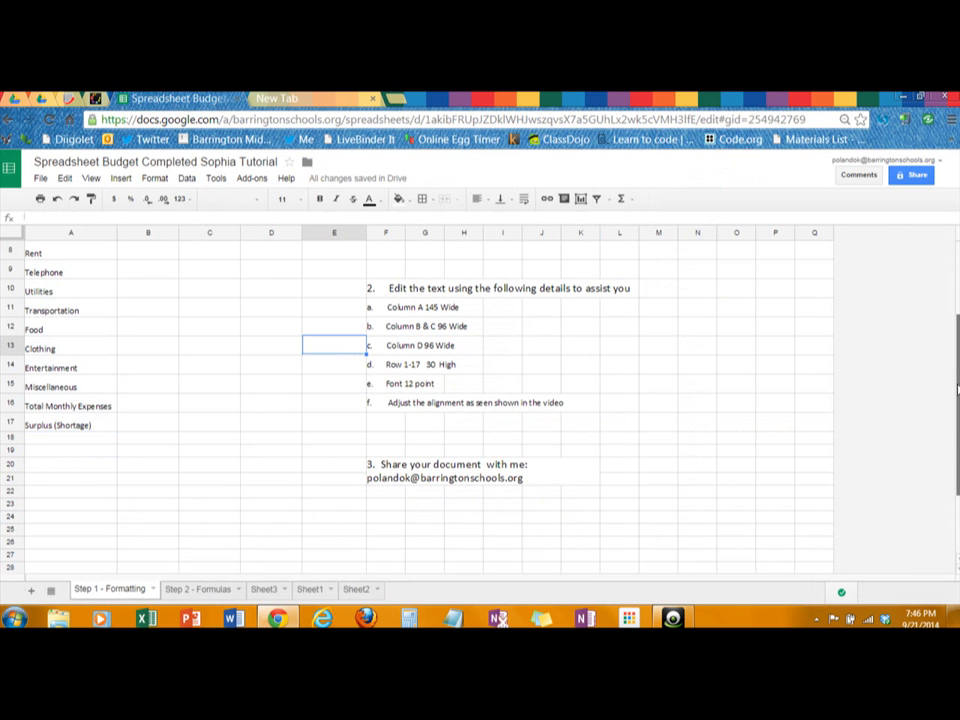
scroll(480, 400, "up", 3)
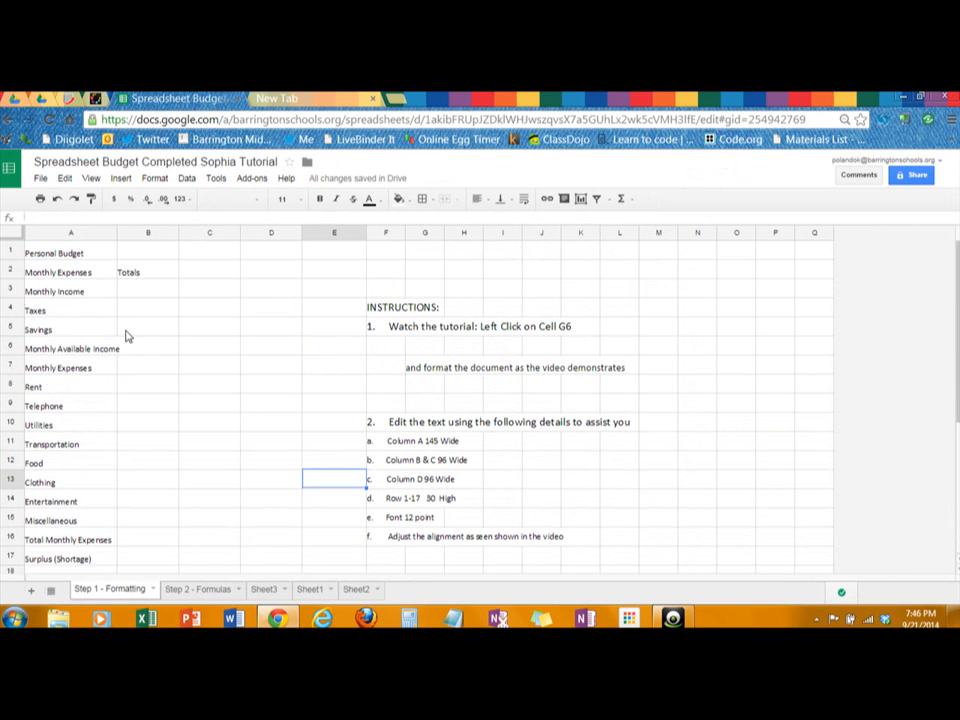
left_click(76, 256)
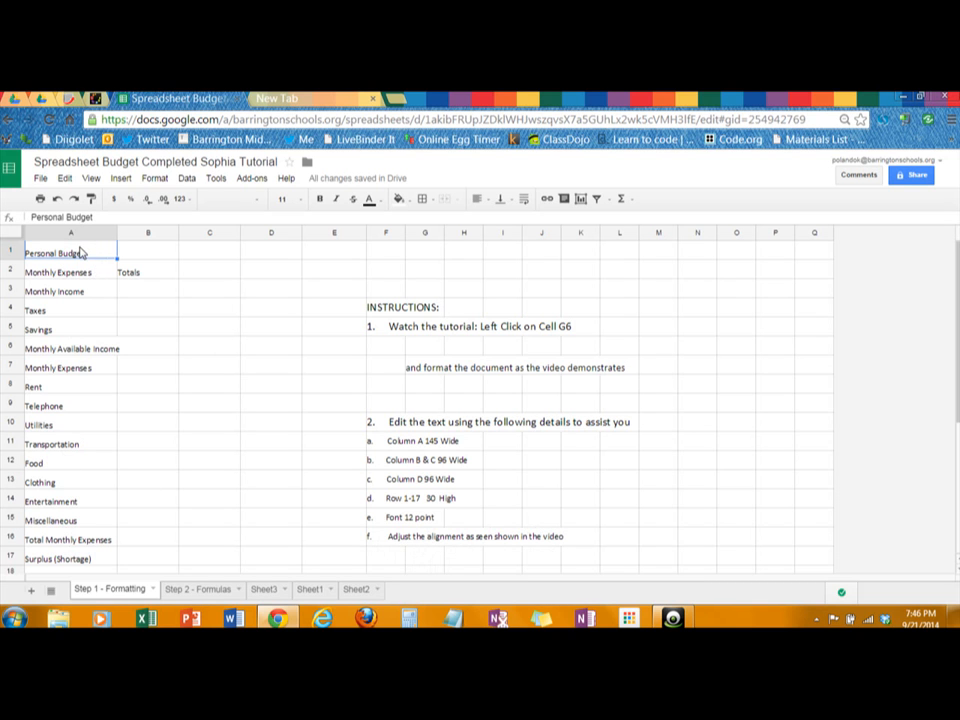
left_click_drag(82, 253, 272, 261)
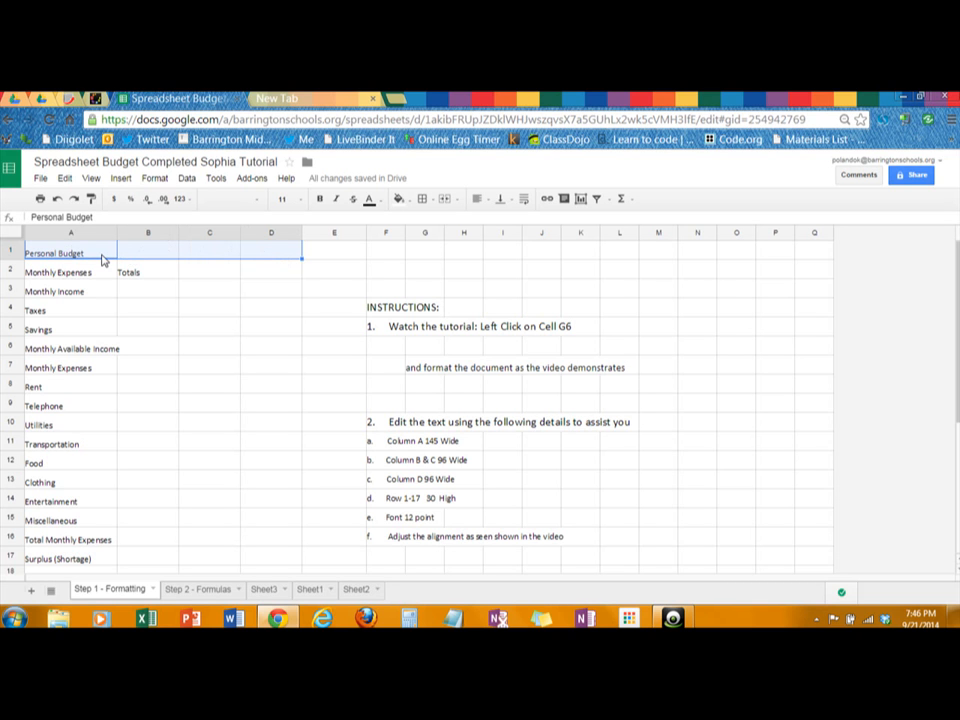
left_click_drag(99, 236, 224, 235)
left_click(208, 291)
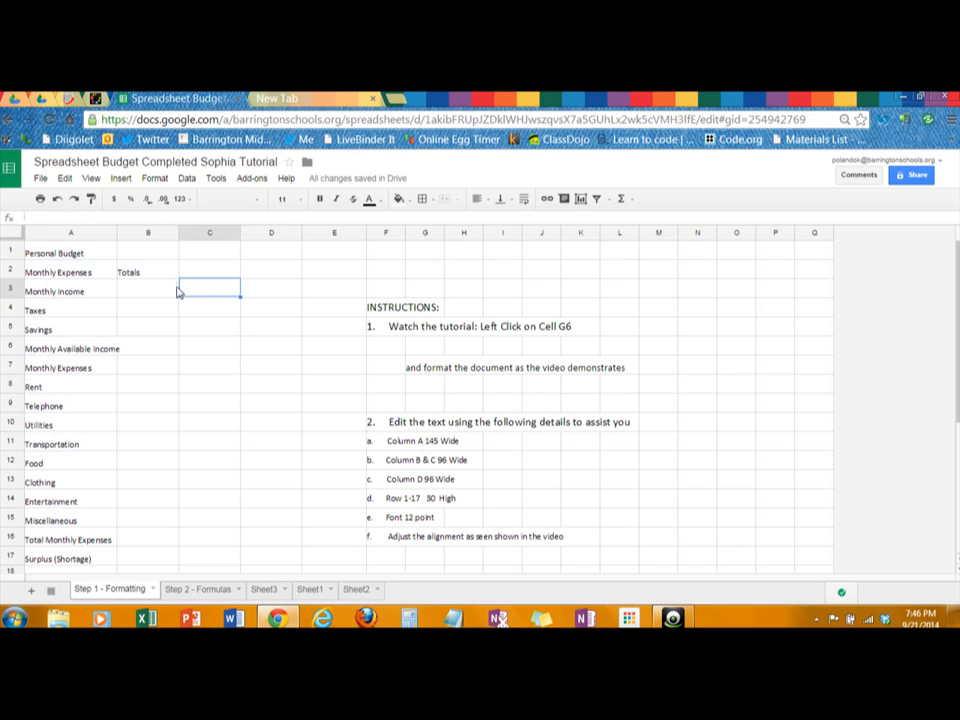
left_click(78, 256)
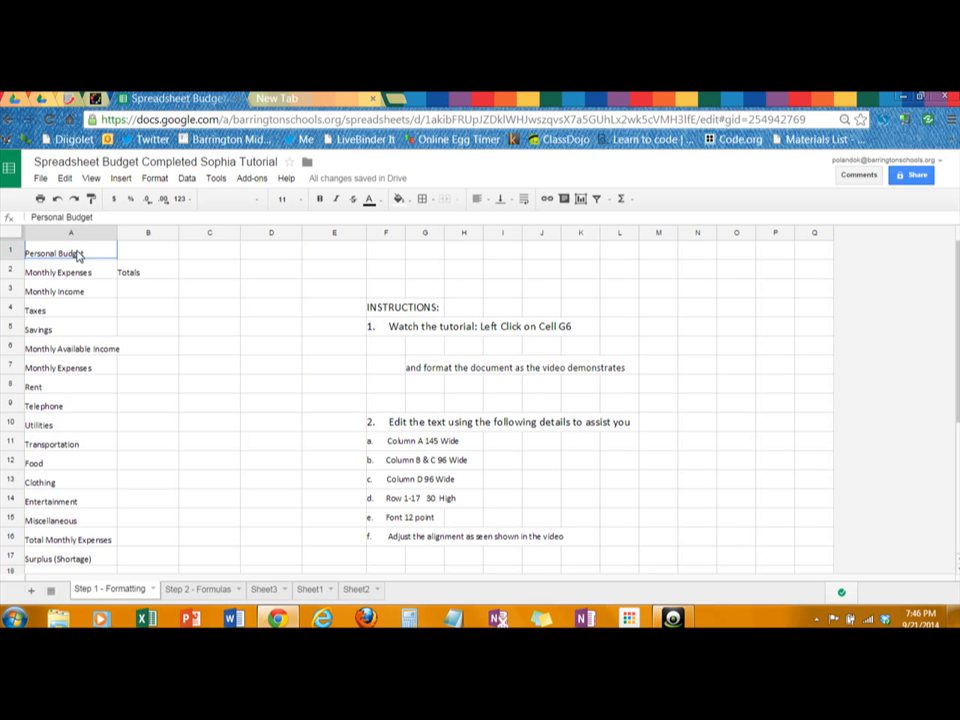
left_click_drag(78, 256, 281, 258)
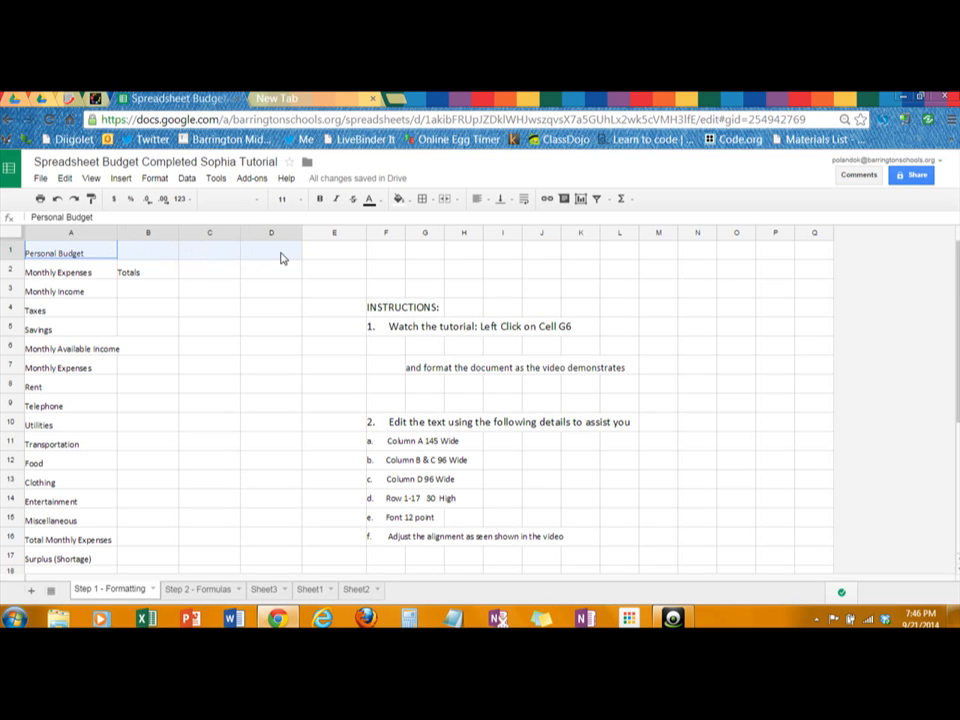
left_click(279, 306)
- Fill the Personal Budget title from cell A1 across to D1, and undo the fill
left_click(81, 253)
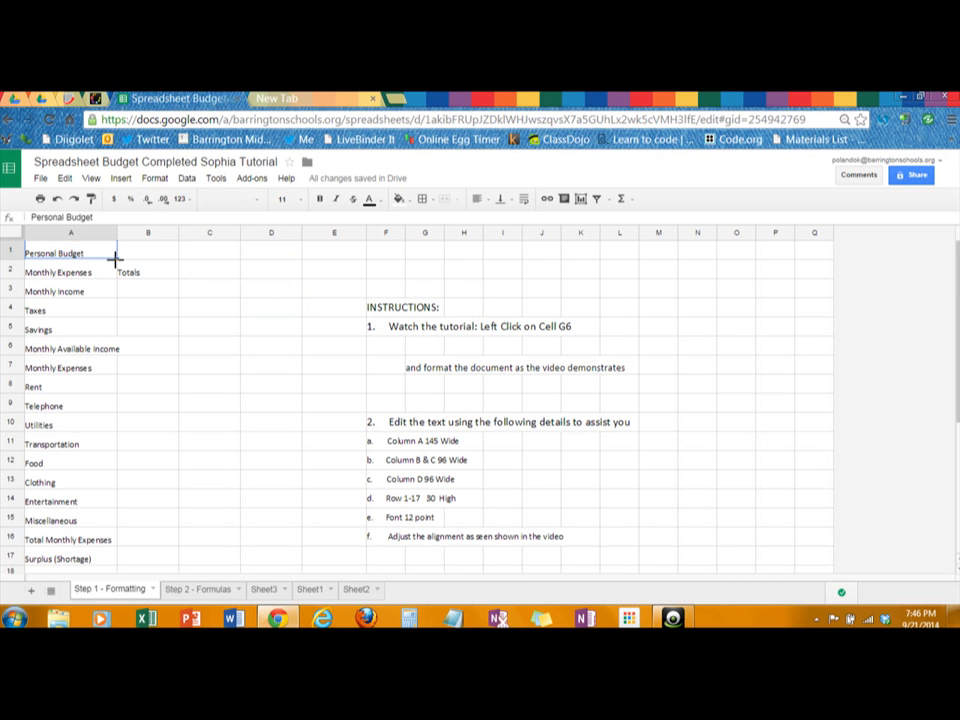
left_click_drag(117, 258, 286, 260)
left_click_drag(286, 260, 288, 266)
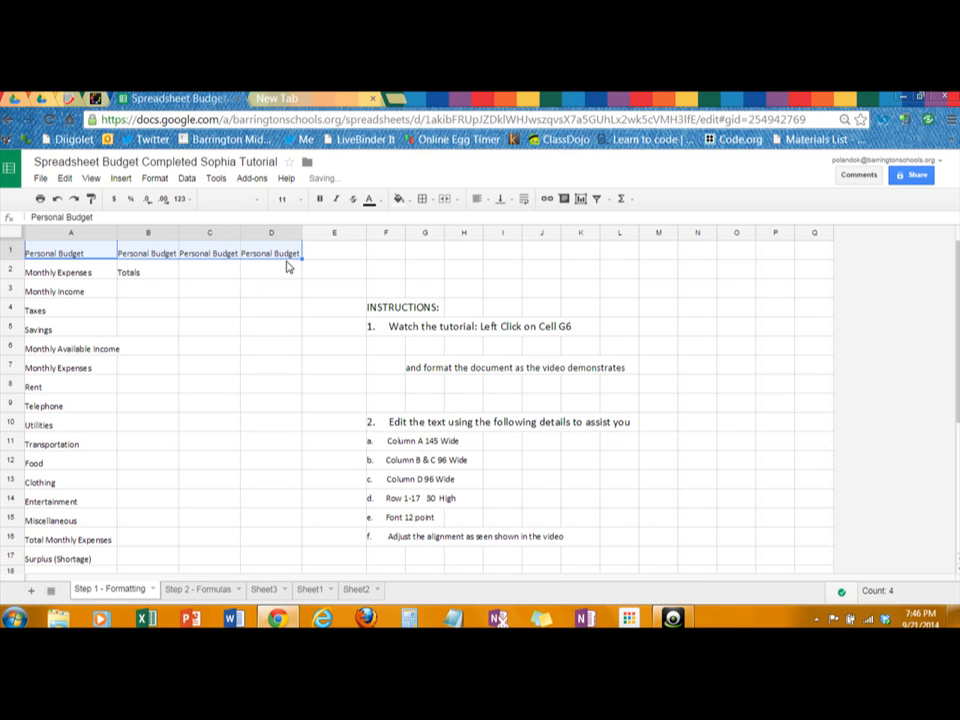
left_click(57, 199)
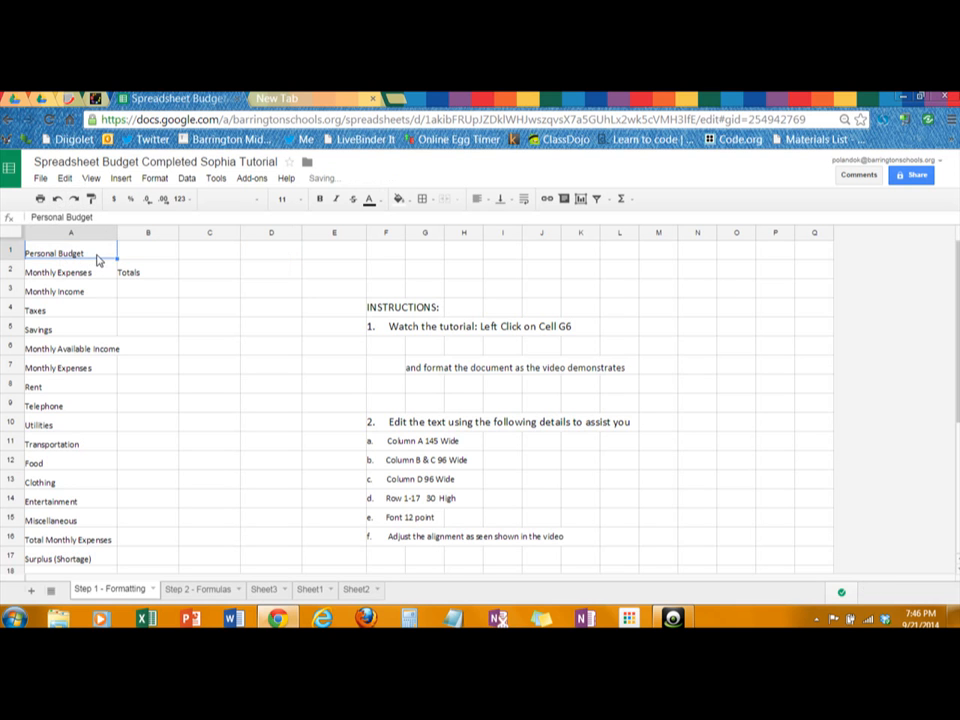
- Merge cells A1 through D1 into one title cell with the Merge all option
mouse_move(98, 260)
left_mouse_down()
mouse_move(184, 317)
mouse_move(90, 268)
mouse_move(195, 369)
mouse_move(86, 258)
left_mouse_up()
left_click_drag(84, 253, 275, 253)
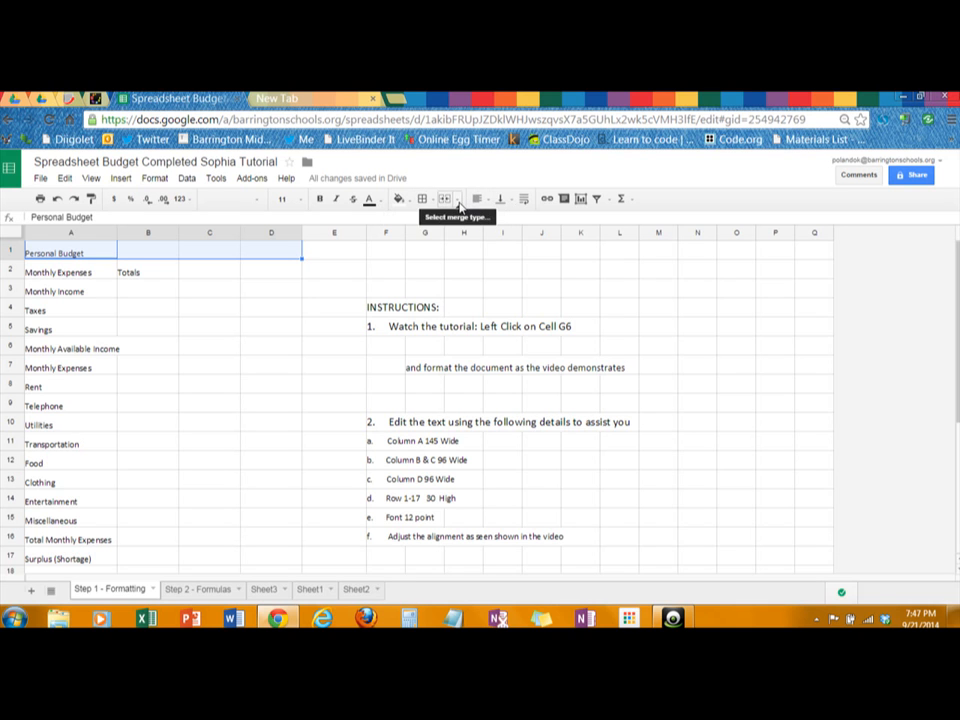
left_click(457, 199)
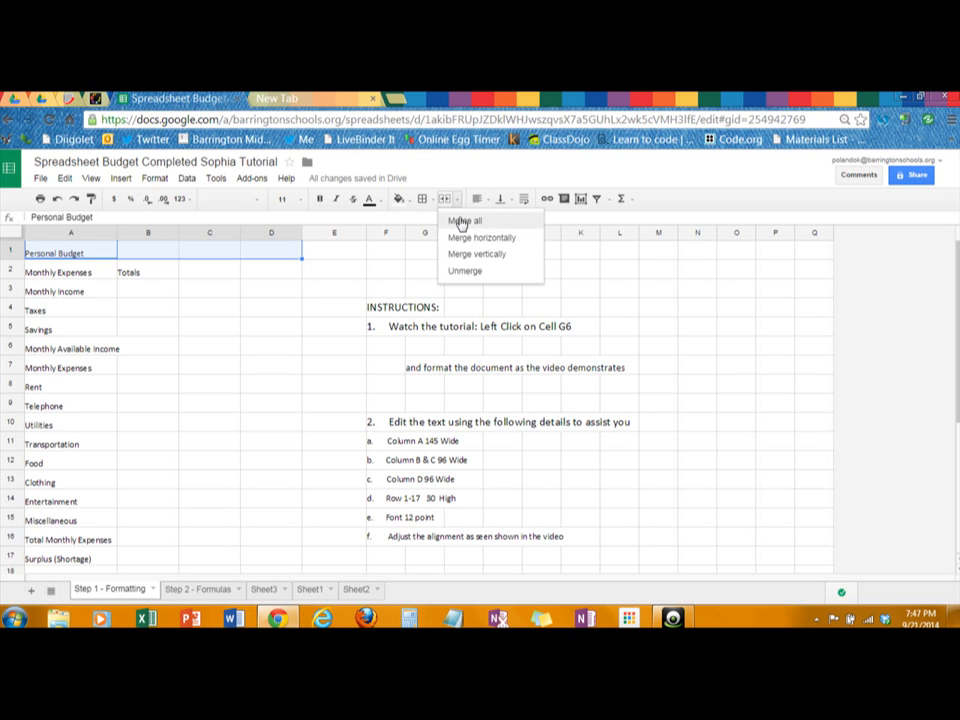
left_click(461, 222)
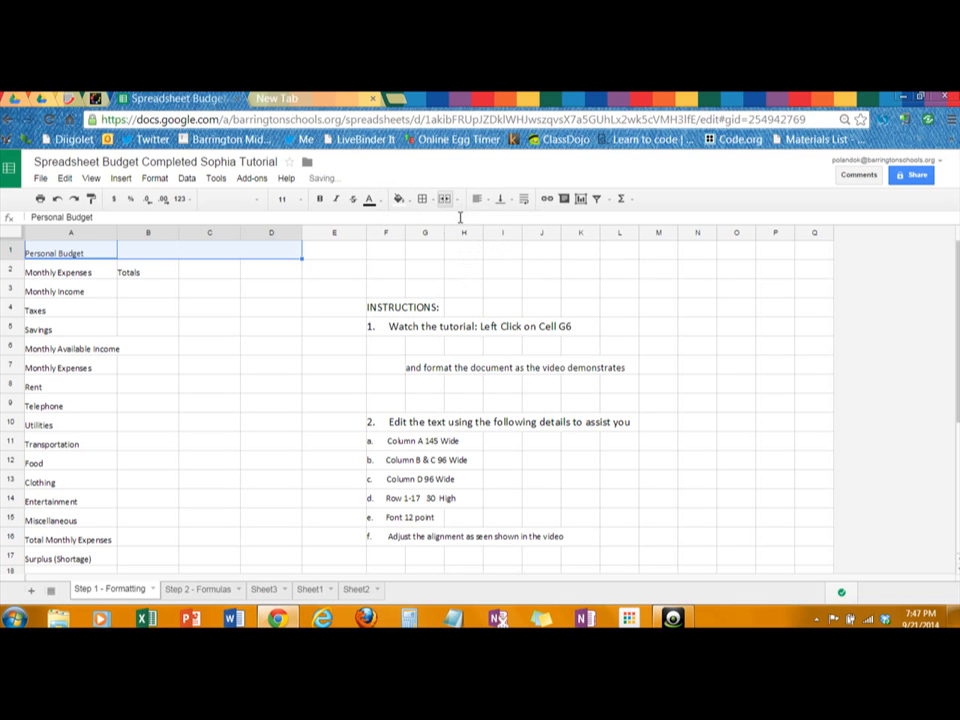
left_click_drag(253, 338, 248, 331)
- Center the Personal Budget title horizontally and align it to the middle vertically in the merged cell
left_click(202, 250)
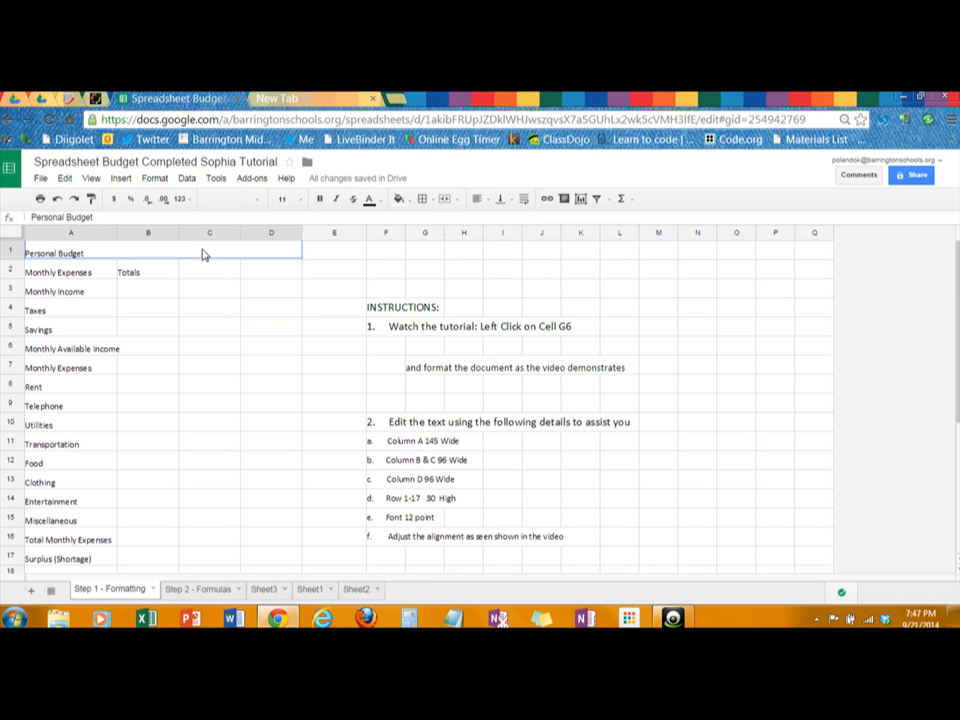
left_click(491, 204)
left_click(499, 221)
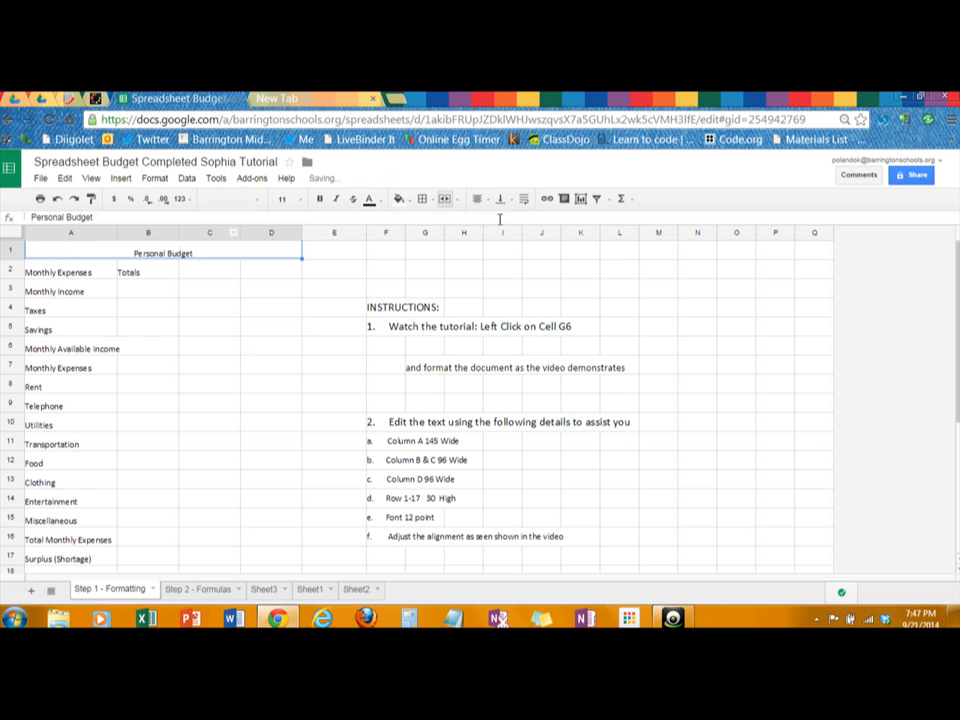
left_click(510, 203)
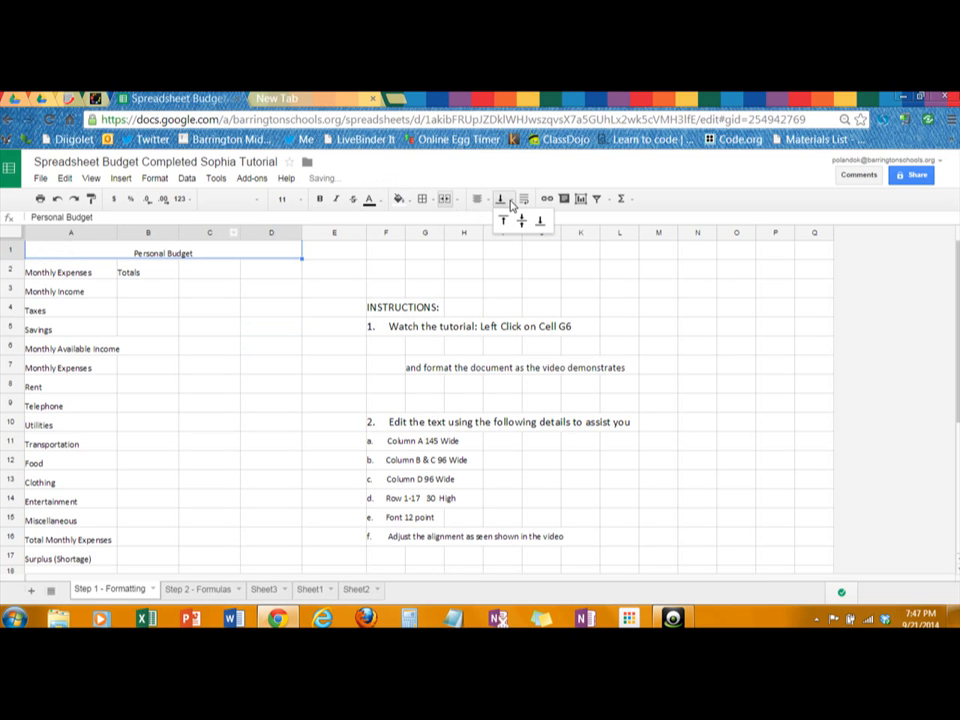
left_click(520, 223)
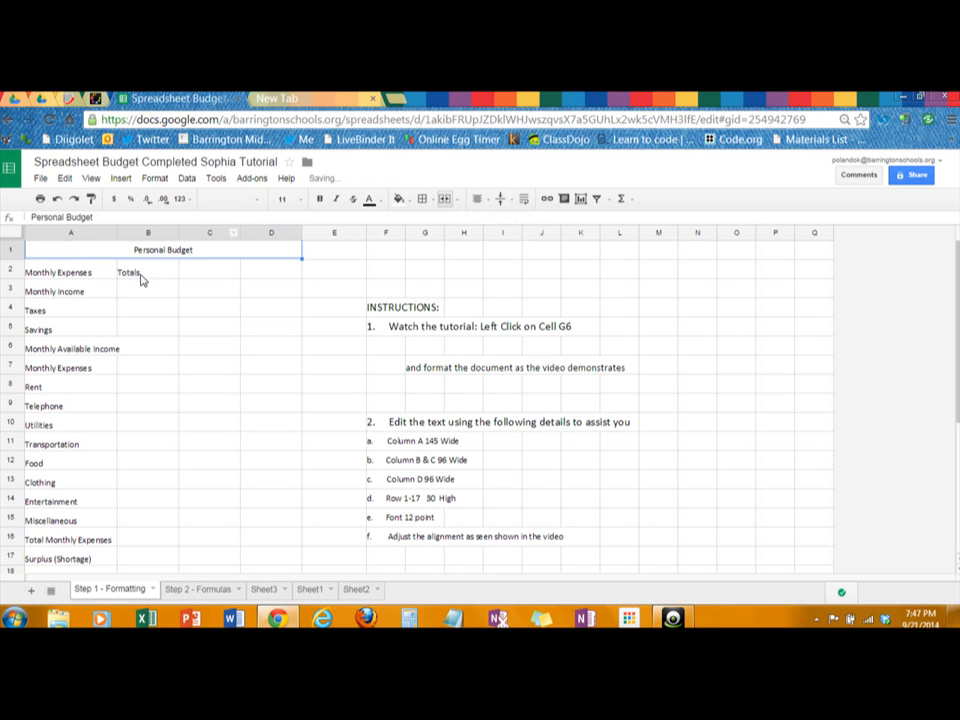
- Set the vertical alignment of cells A2 through D18 to middle
left_click_drag(79, 272, 281, 491)
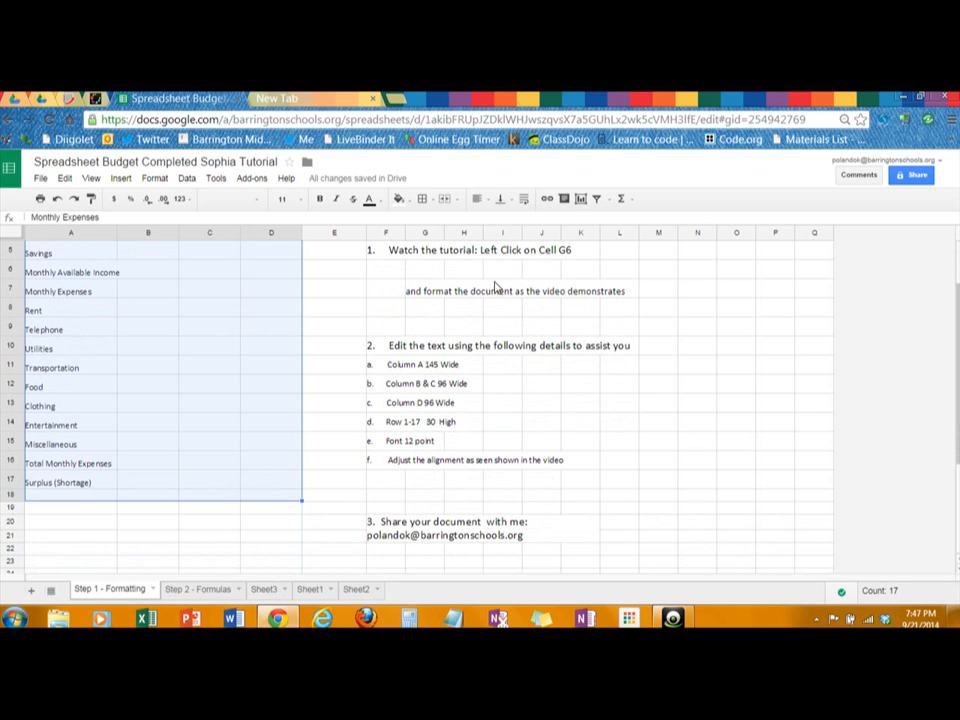
left_click(512, 205)
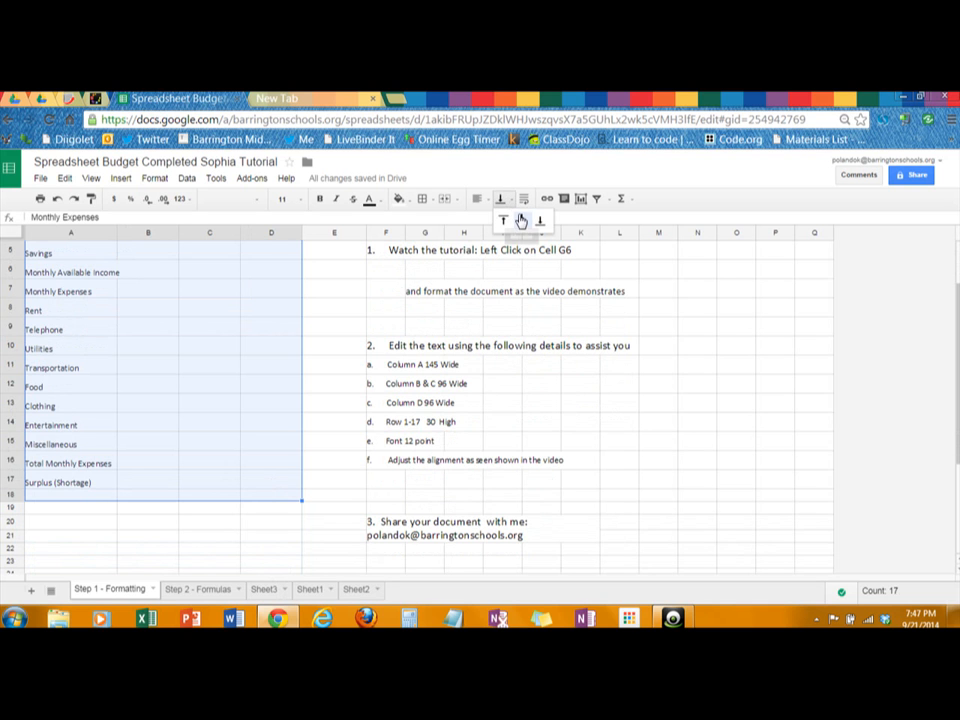
left_click(521, 218)
left_click(175, 406)
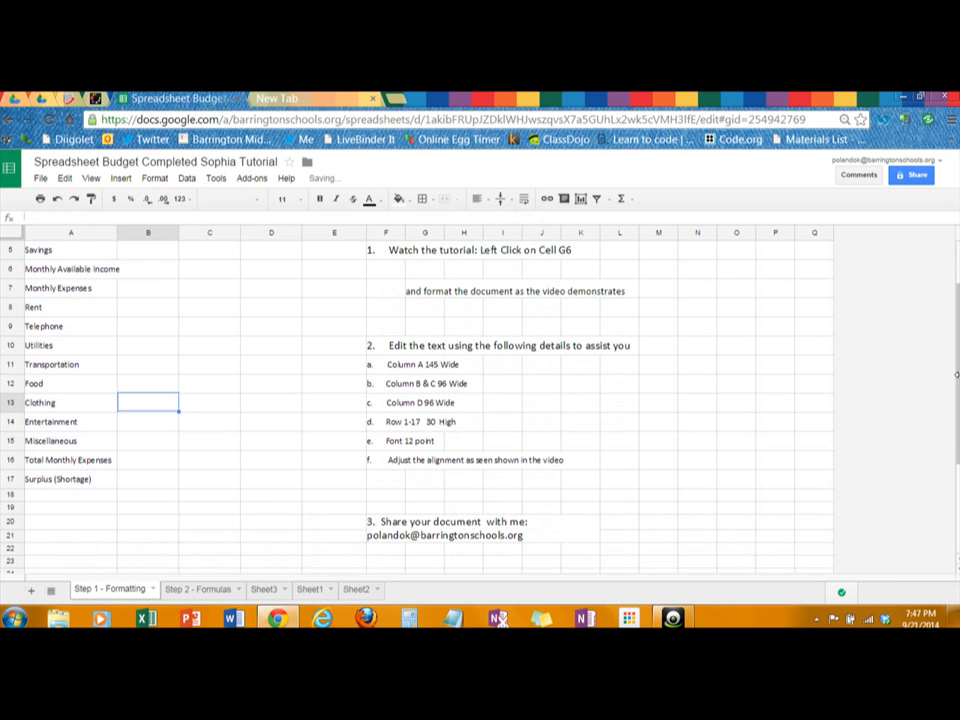
left_click(956, 385)
left_click_drag(958, 384, 957, 340)
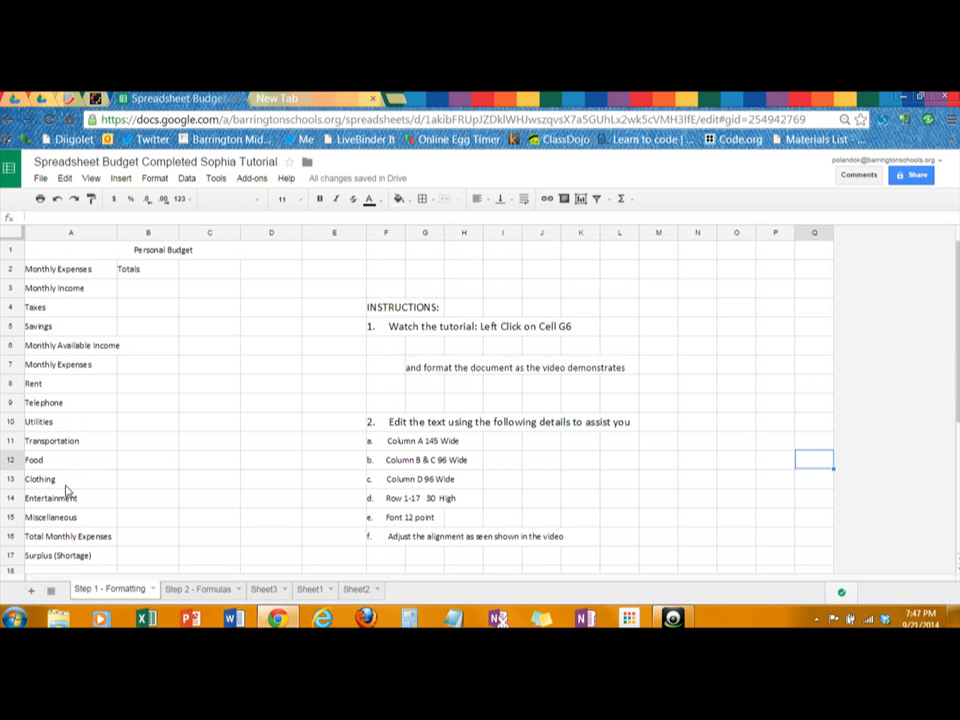
- Move the Monthly Expenses and Totals headings from cells A2:B2 one column over to B2:C2 by cutting and pasting
left_click(97, 274)
left_click_drag(97, 274, 152, 274)
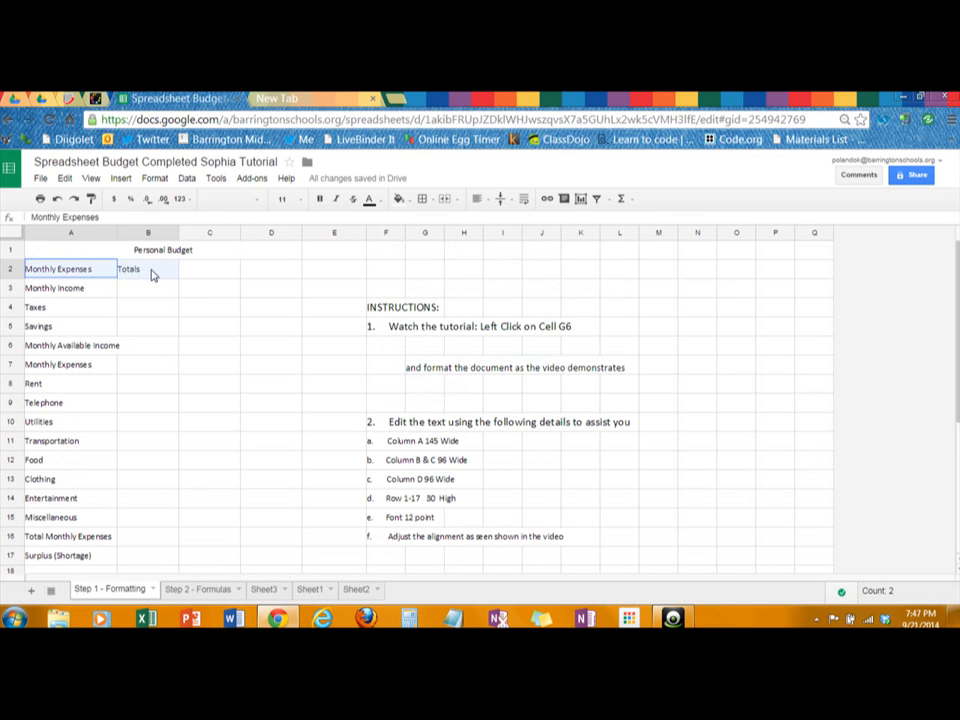
right_click(152, 274)
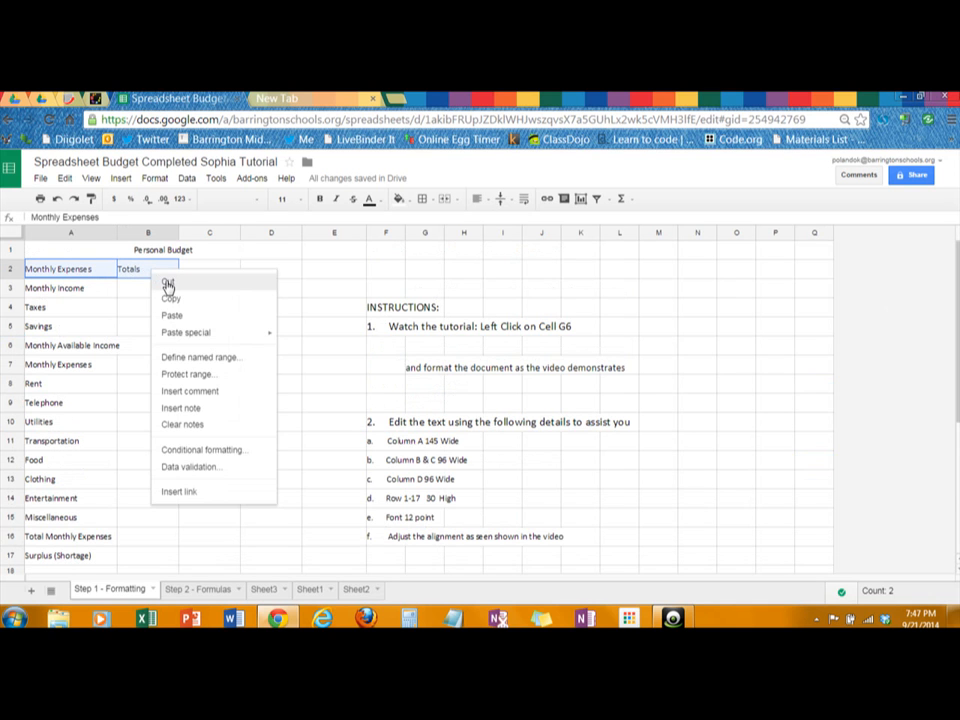
left_click(166, 281)
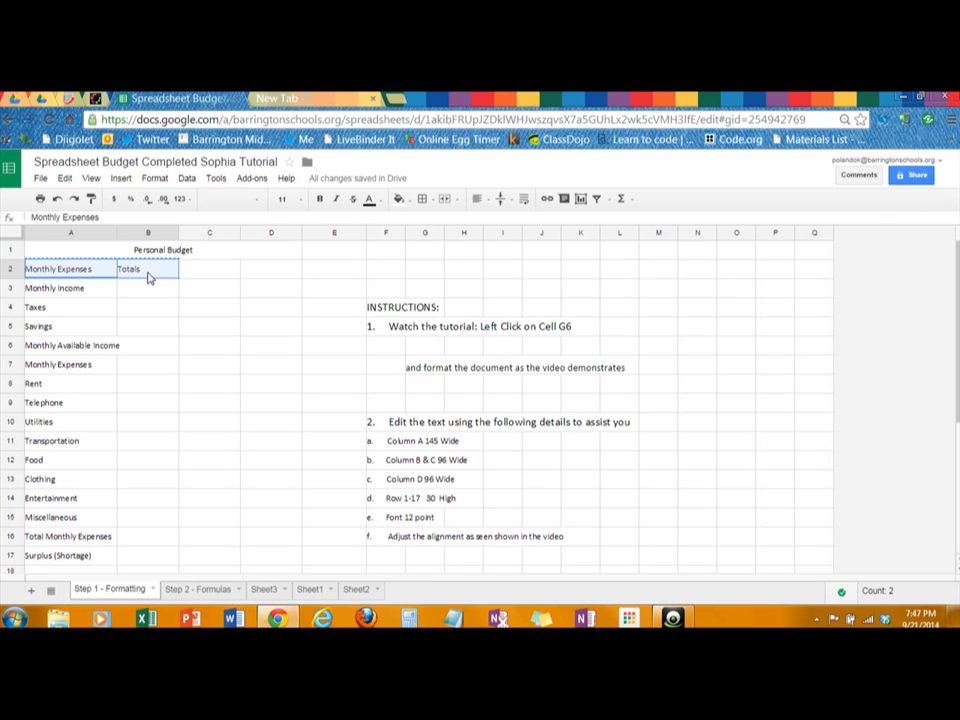
left_click(116, 274)
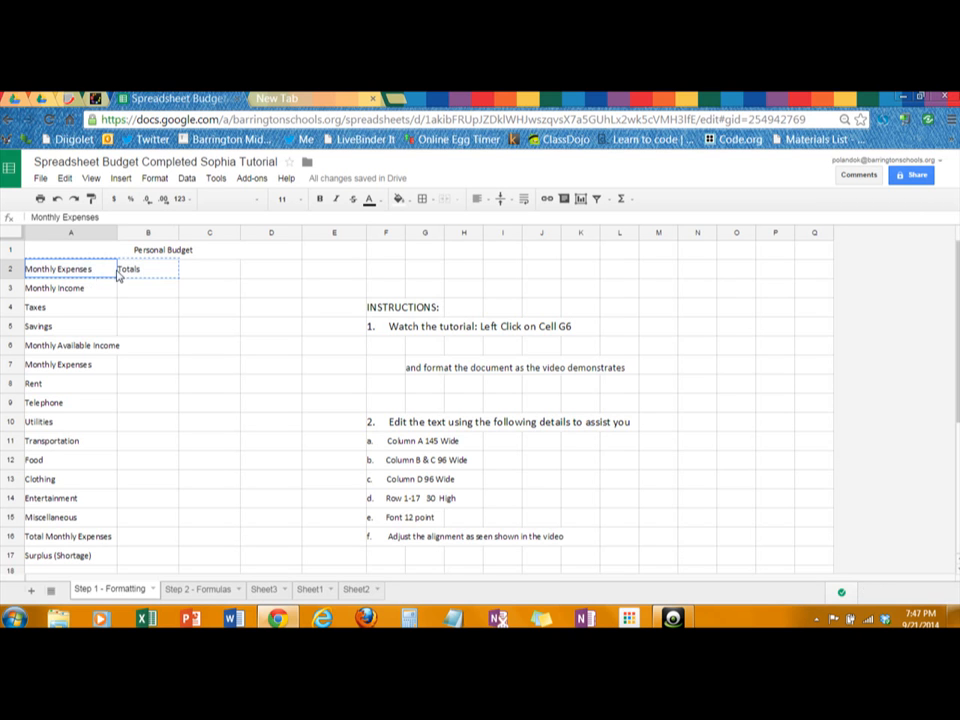
left_click_drag(116, 274, 144, 271)
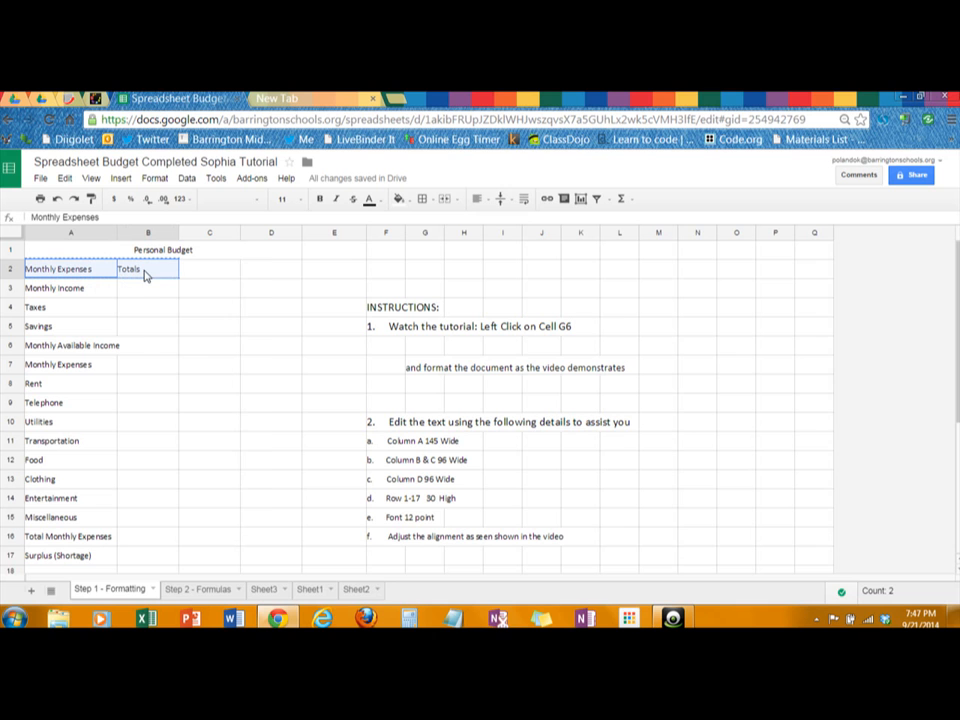
right_click(144, 274)
left_click(161, 281)
left_click(153, 271)
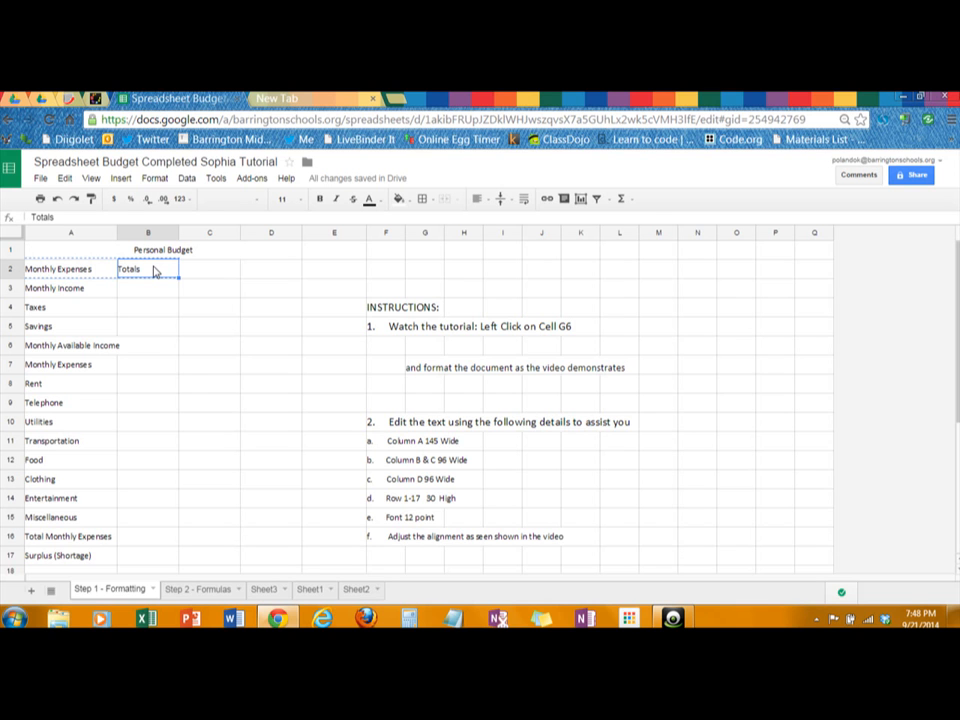
right_click(153, 271)
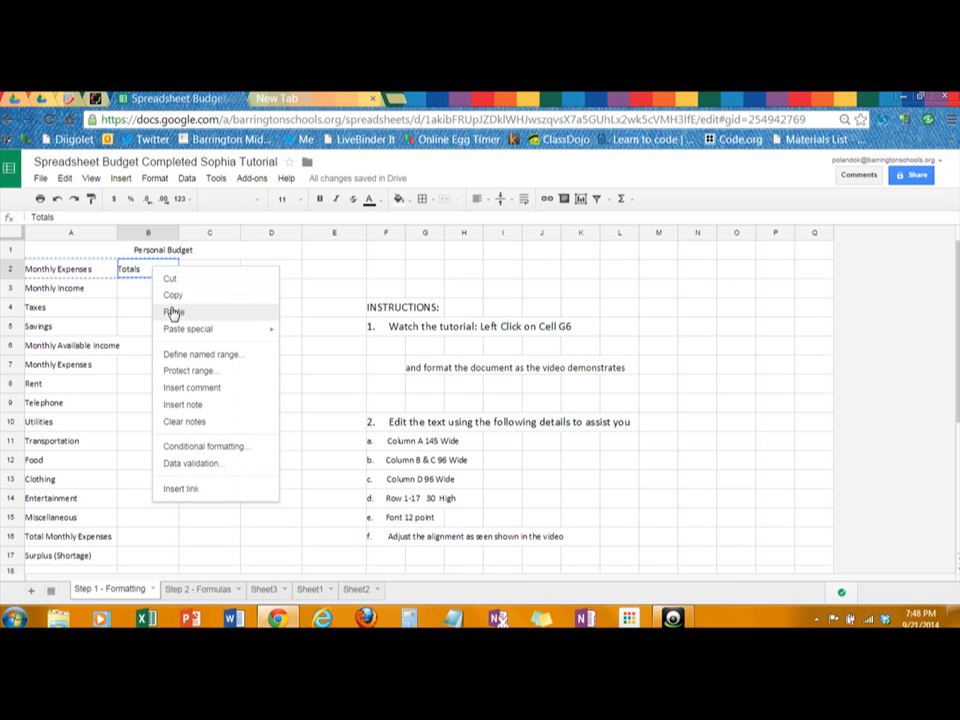
left_click(175, 318)
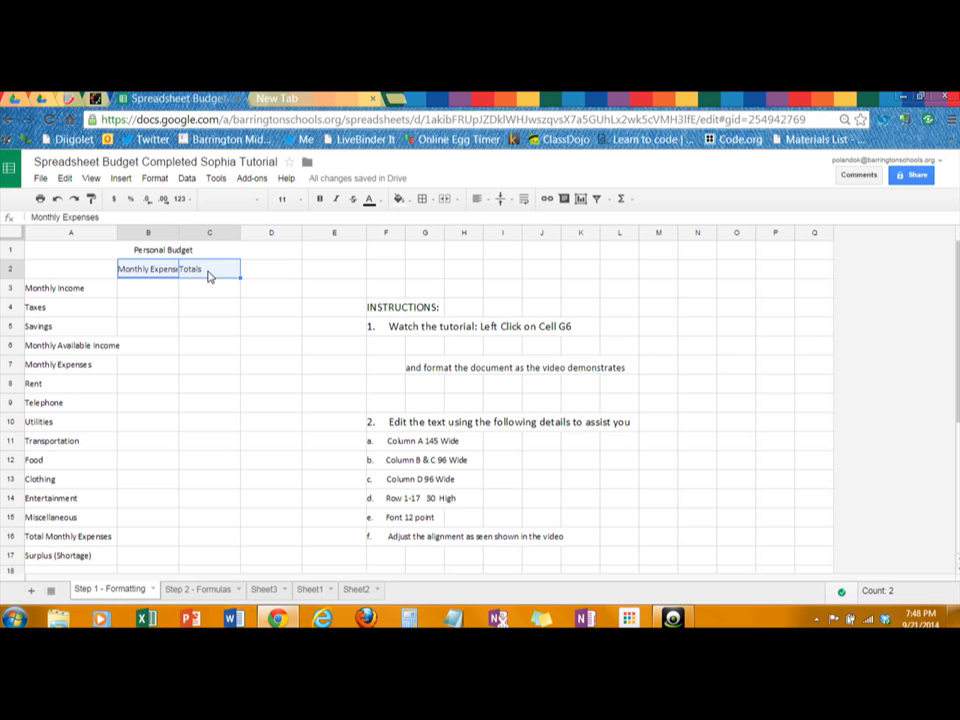
- Wrap the text of the Monthly Expenses heading in cell B2
left_click(159, 276)
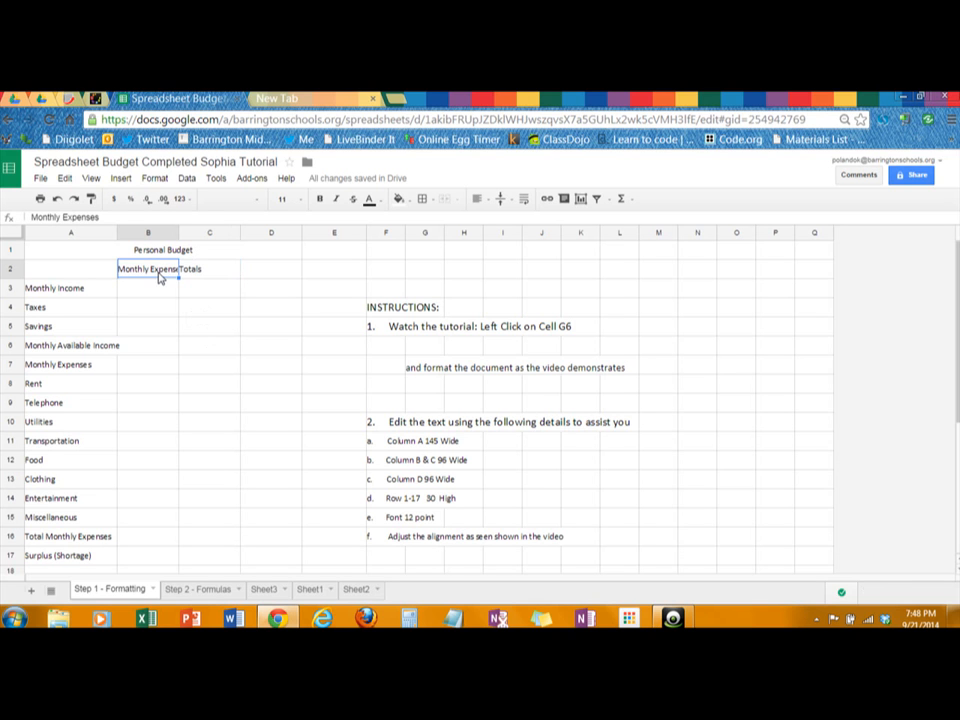
left_click_drag(159, 278, 195, 275)
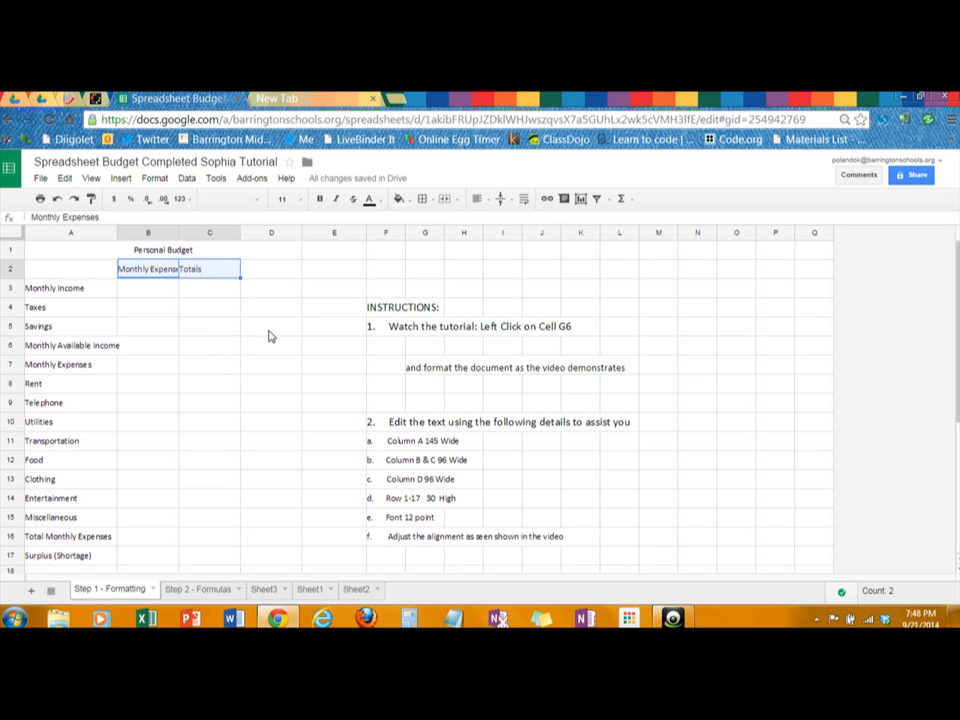
left_click(163, 277)
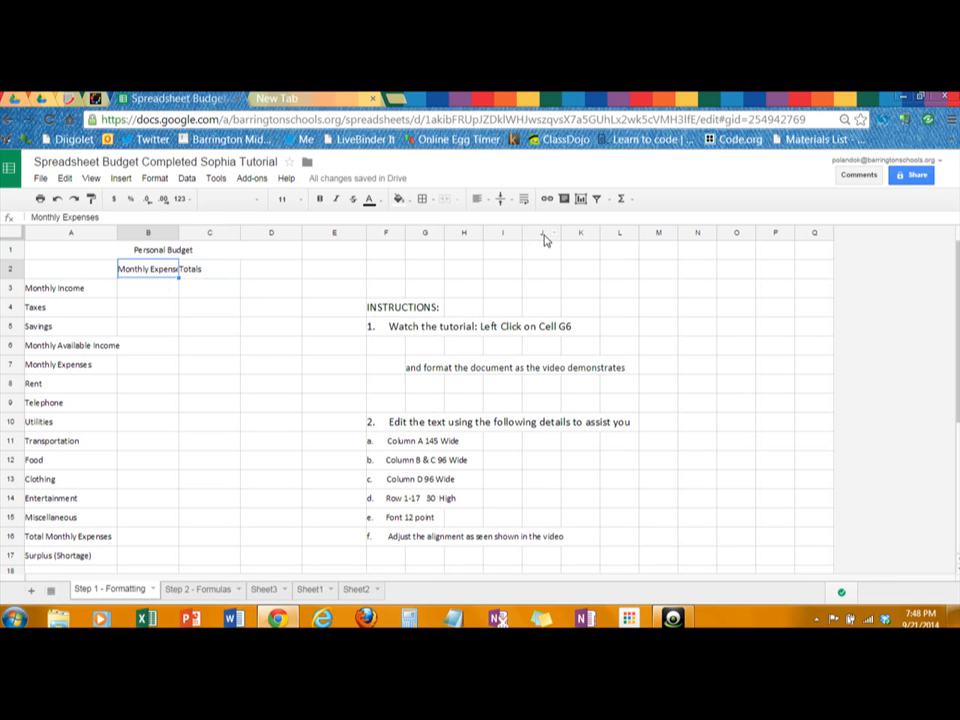
left_click(525, 202)
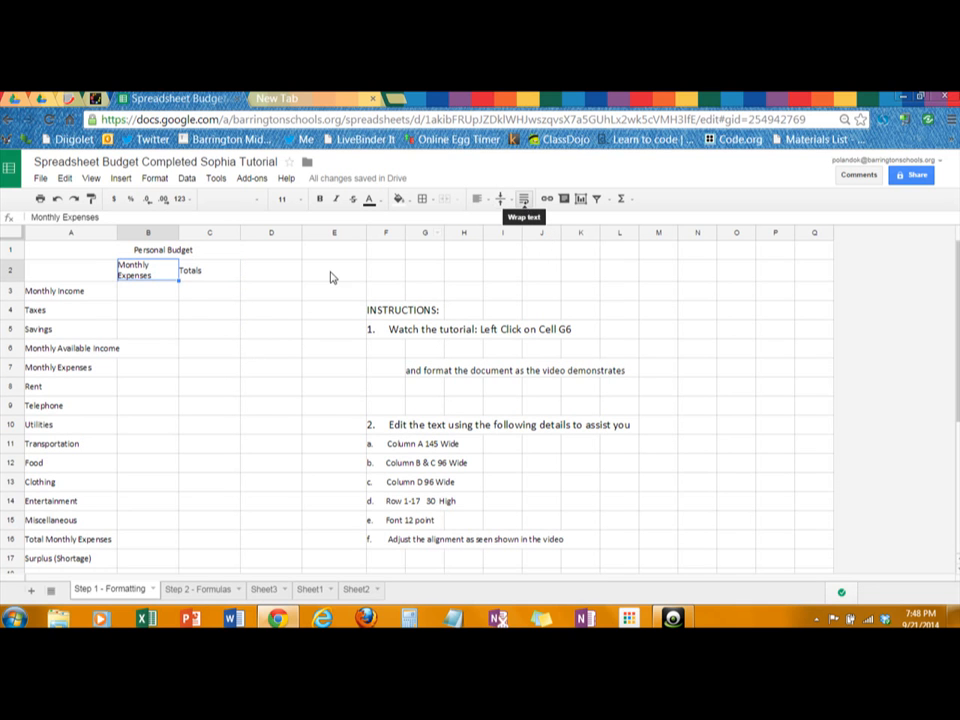
- Center the Monthly Expenses and Totals headings in cells B2:C2 horizontally
left_click(195, 277)
left_click_drag(175, 280, 165, 276)
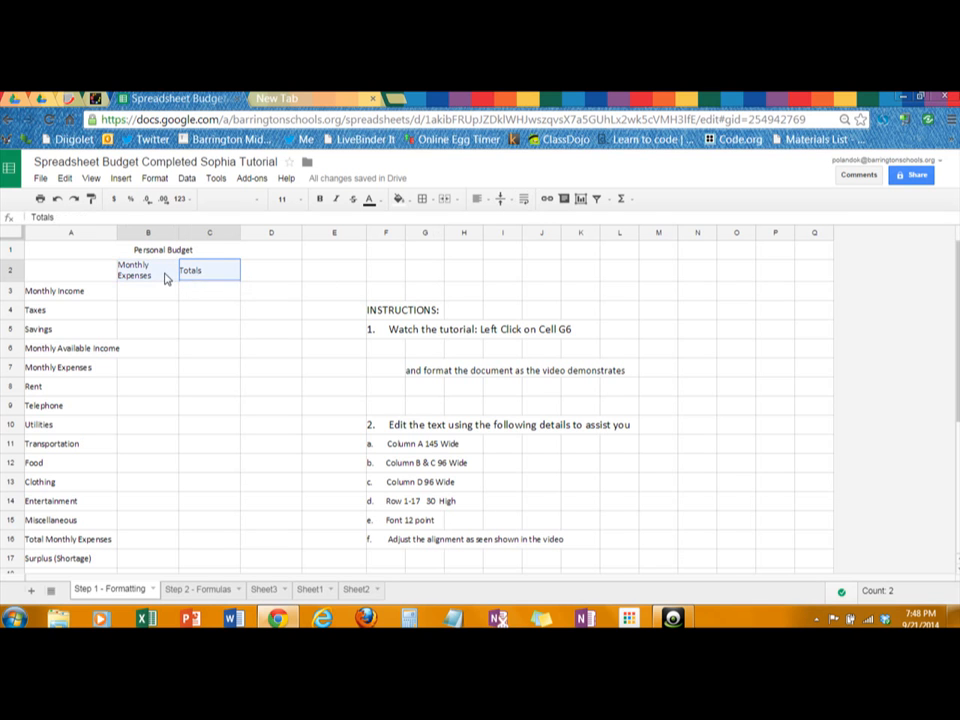
left_click(489, 200)
left_click(499, 222)
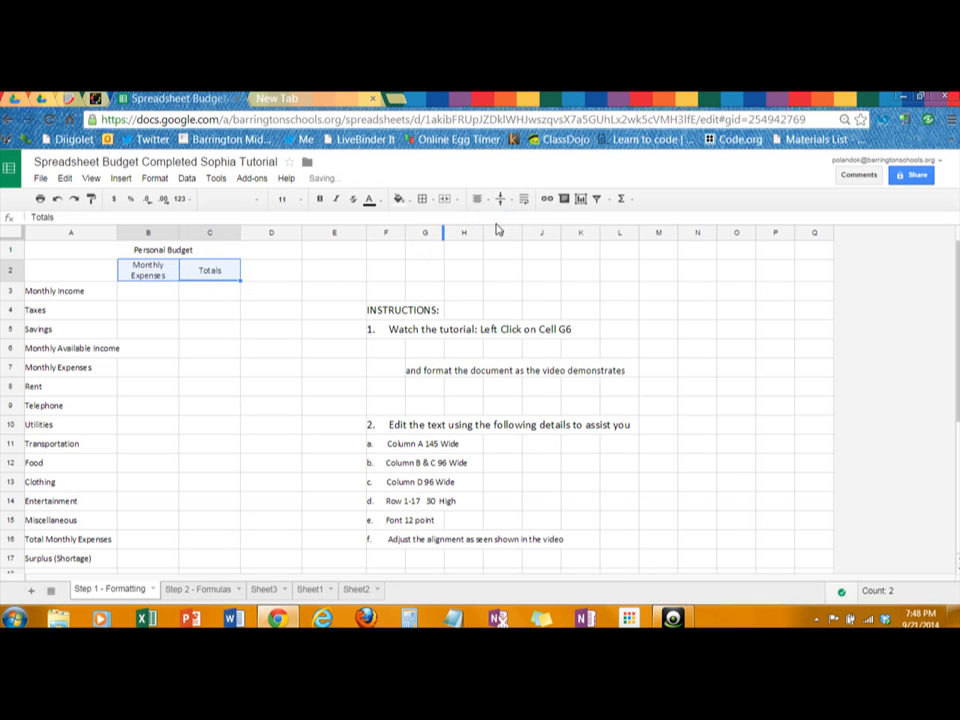
- Set the title and heading rows in cells A1:D2 to font size 14 and make them bold
left_click(105, 255)
left_click_drag(105, 258, 120, 274)
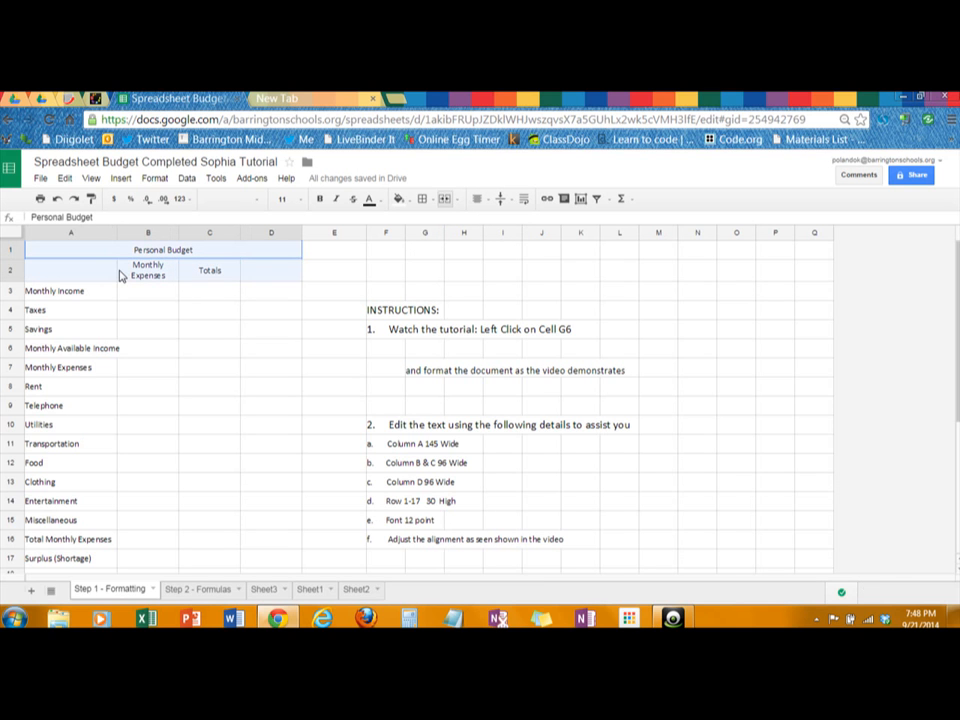
left_click(301, 200)
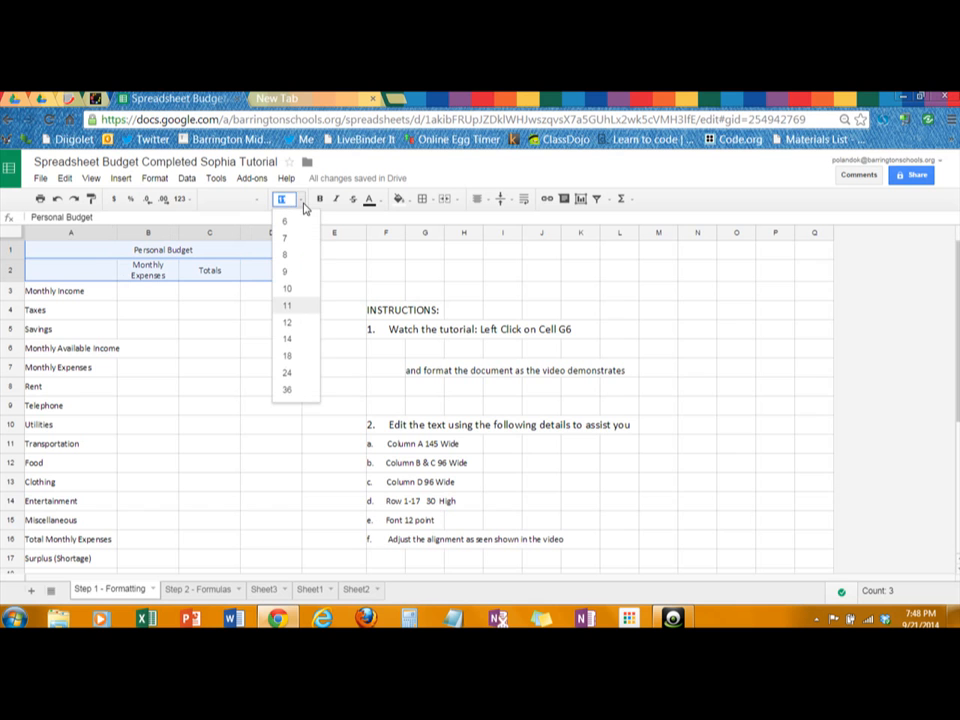
left_click(290, 338)
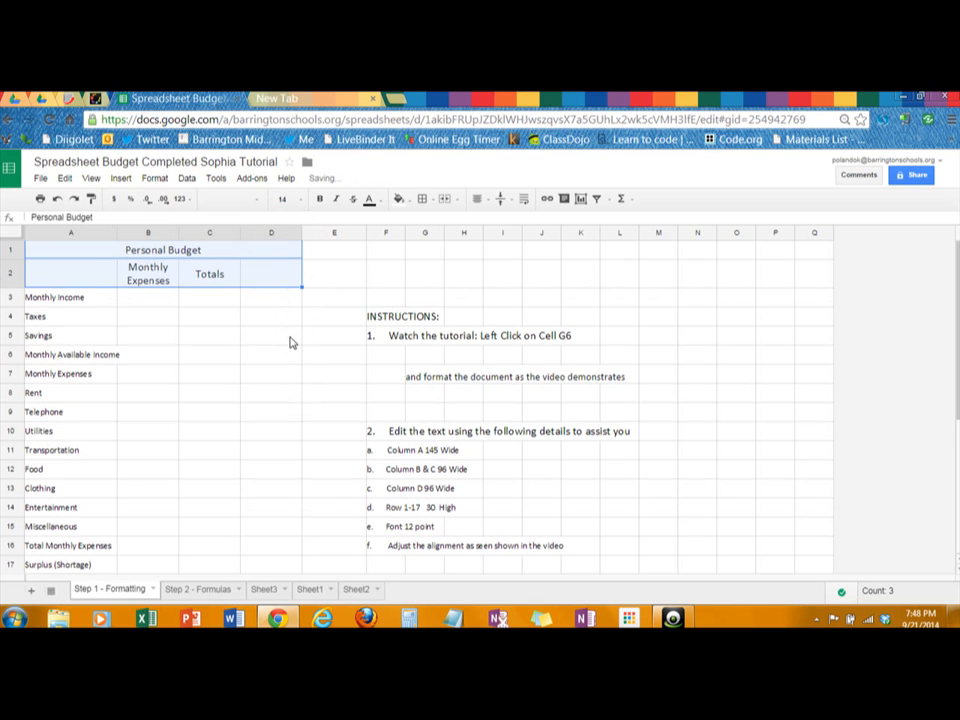
left_click(320, 200)
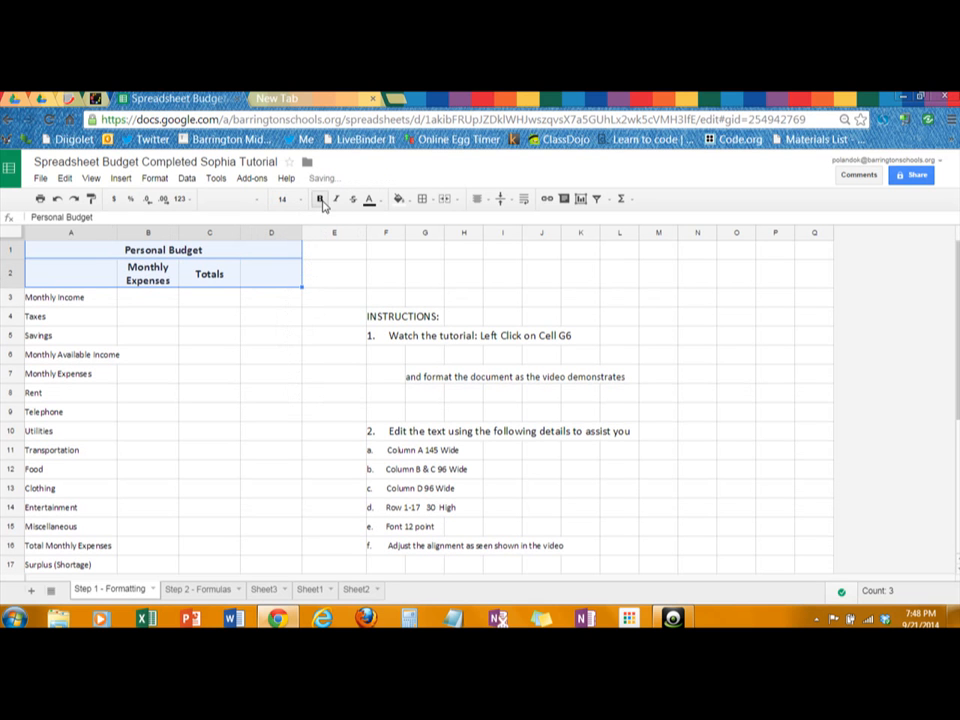
- Make the Monthly Income, Monthly Available Income, Monthly Expenses, Total Monthly Expenses and Surplus (Shortage) labels in column A bold at font size 14
left_click(100, 302)
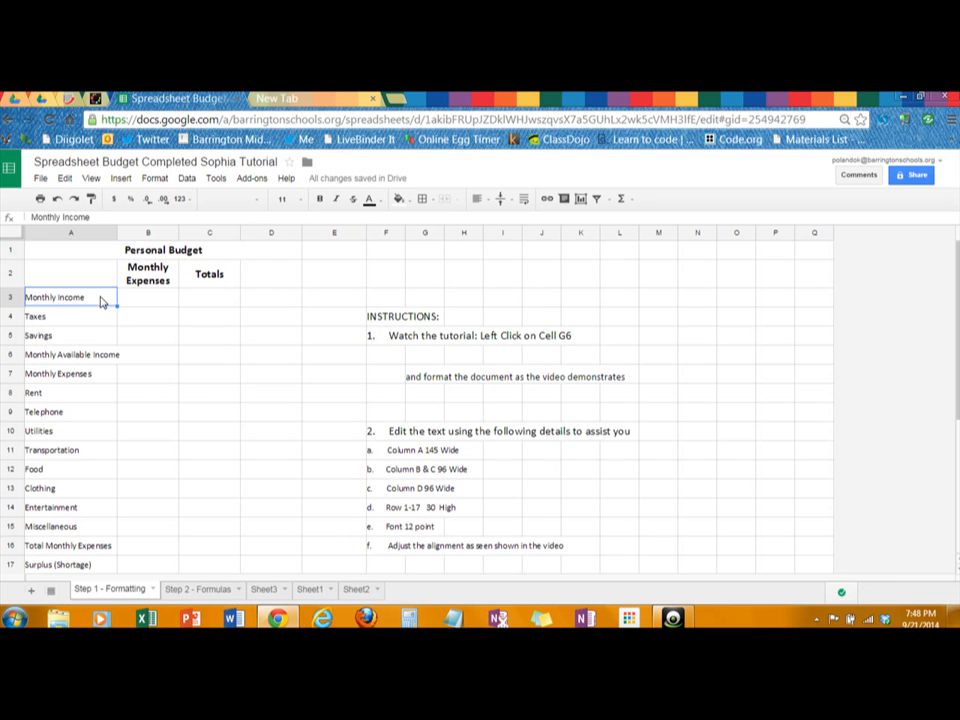
left_click(86, 361, "ctrl")
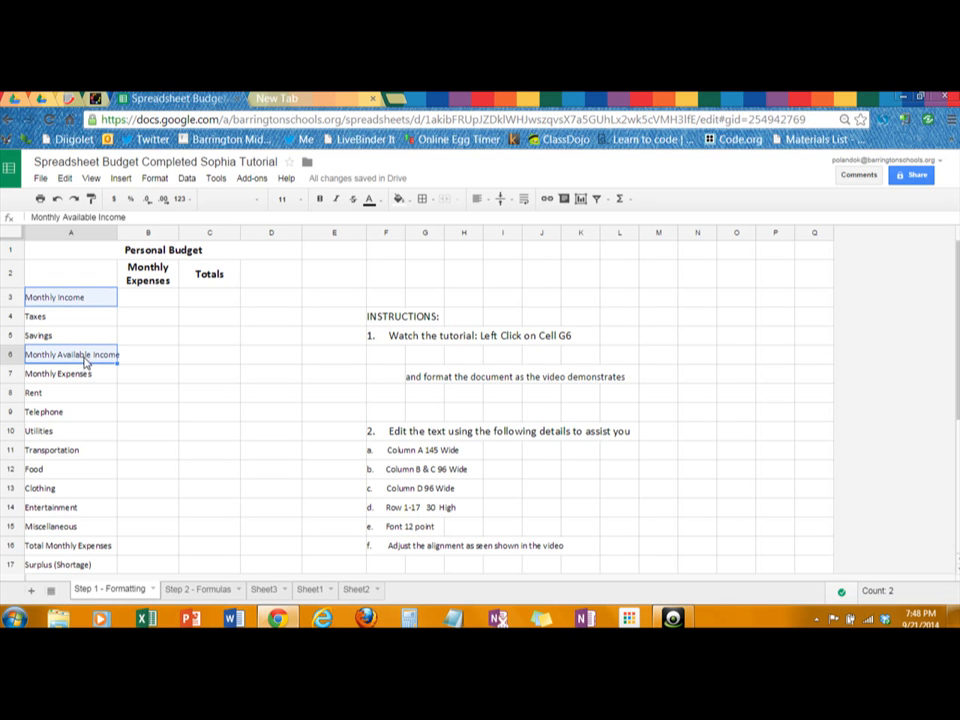
left_click(86, 379, "ctrl")
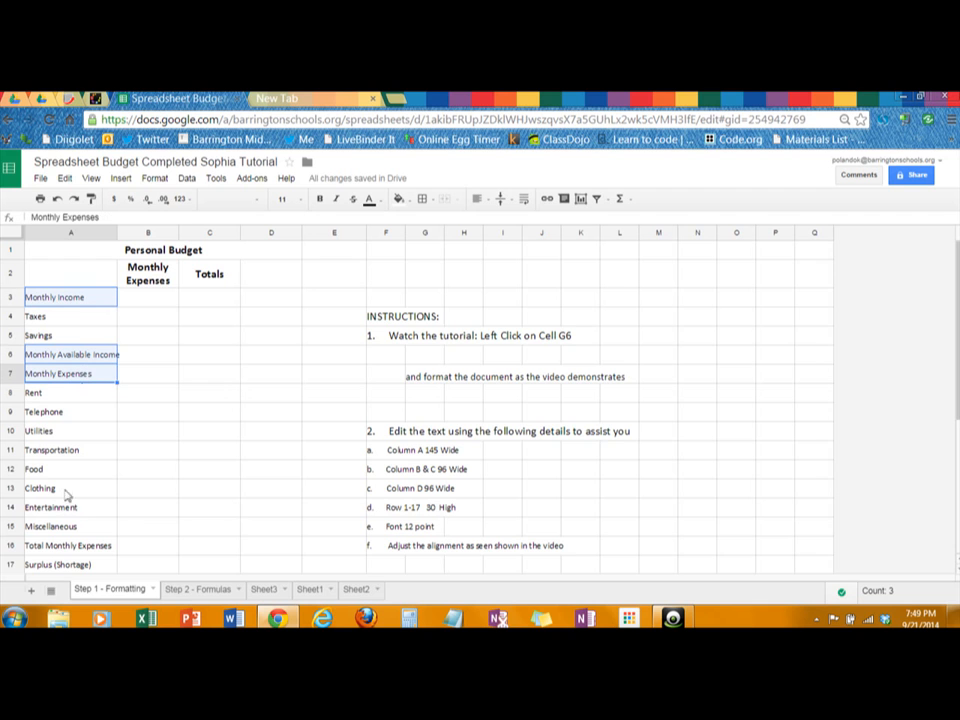
left_click(70, 549, "ctrl")
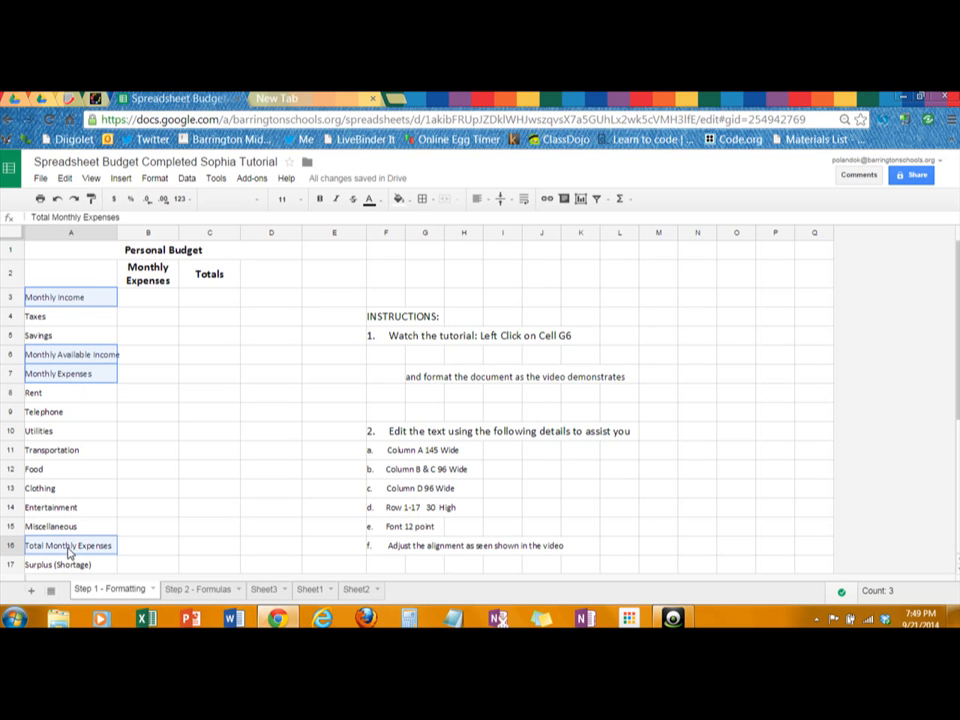
left_click(70, 566, "ctrl")
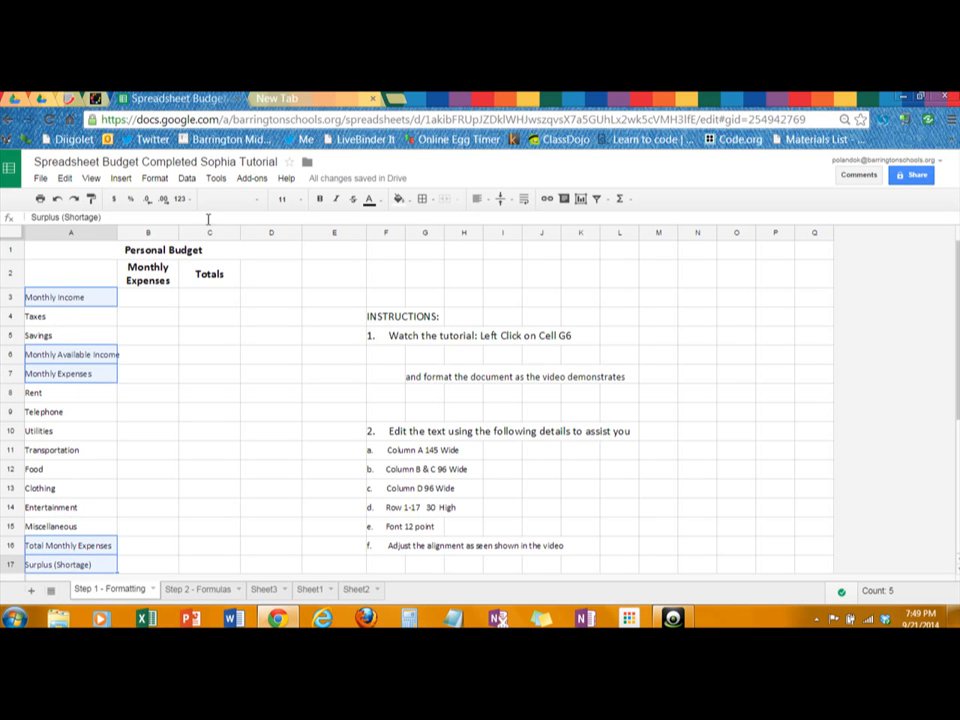
left_click(322, 200)
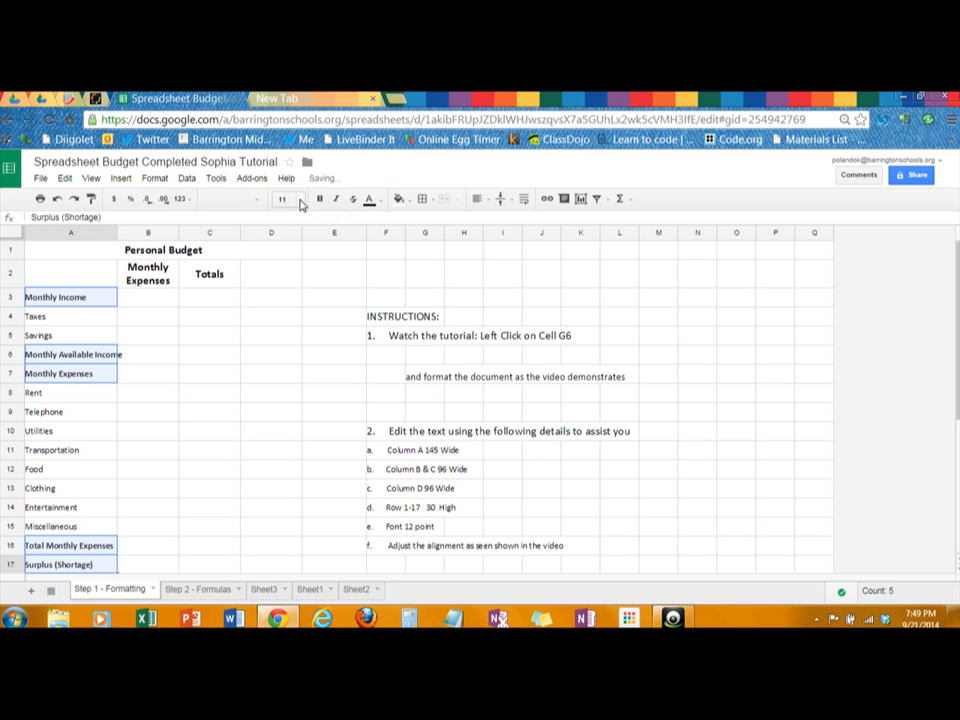
left_click(284, 199)
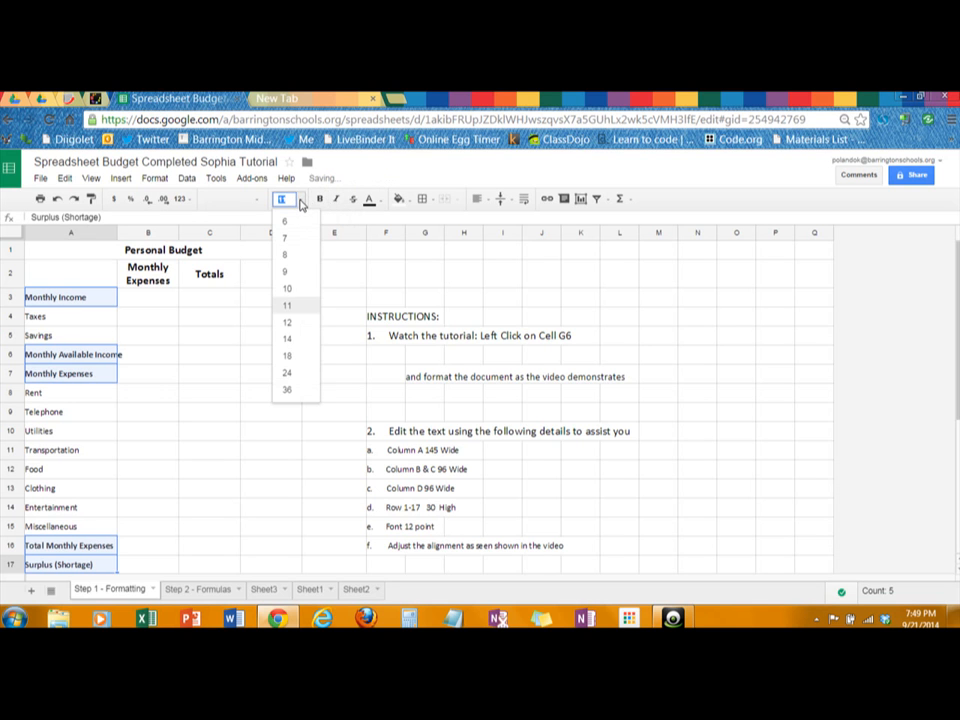
left_click(288, 340)
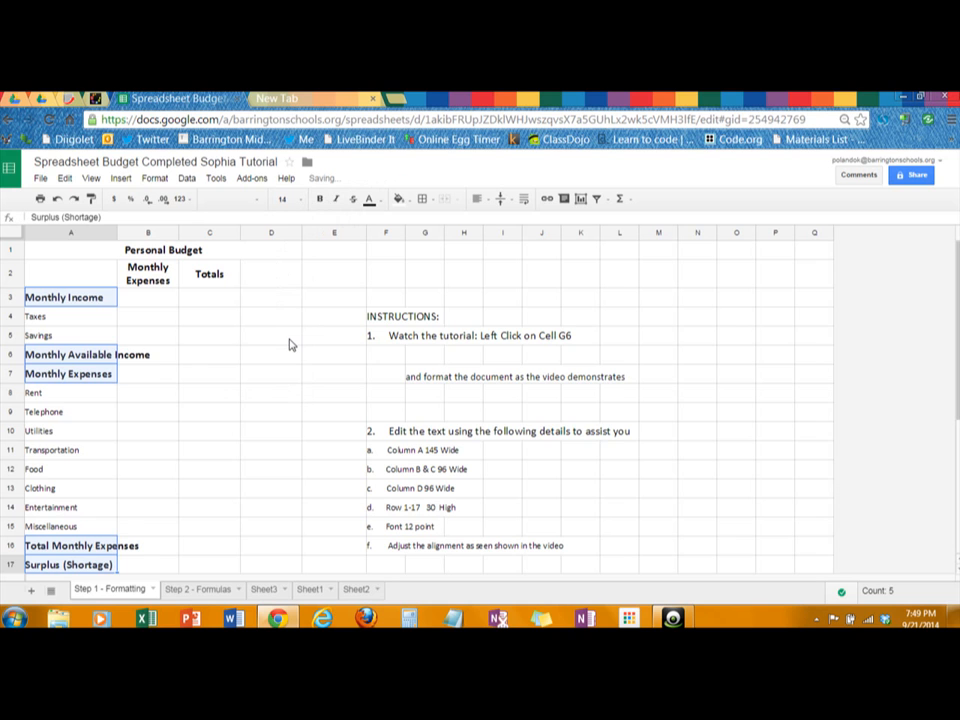
left_click(45, 395)
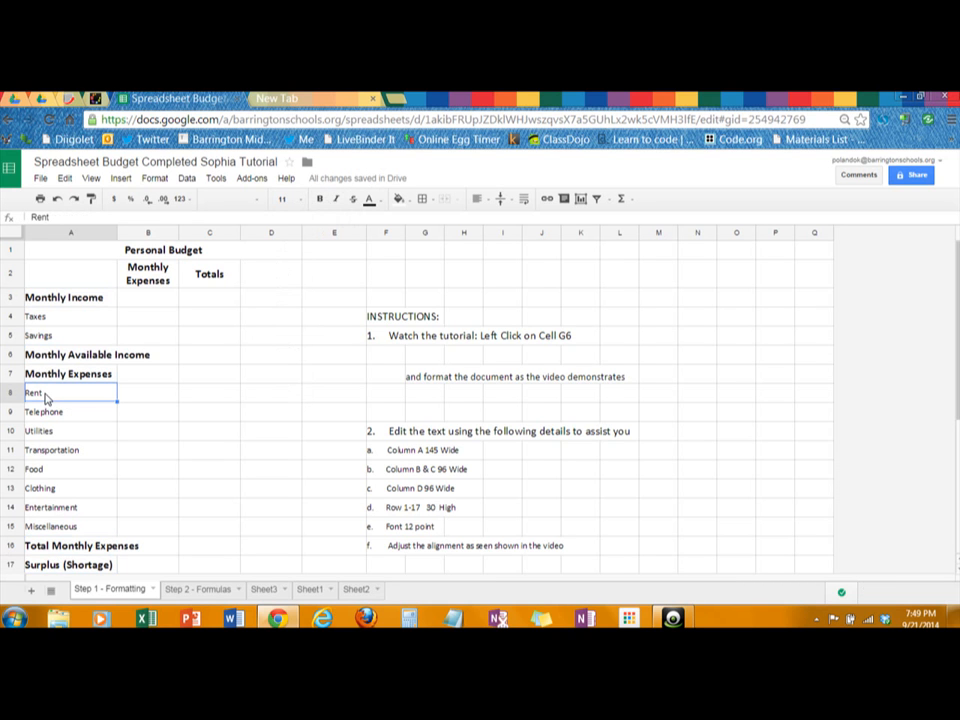